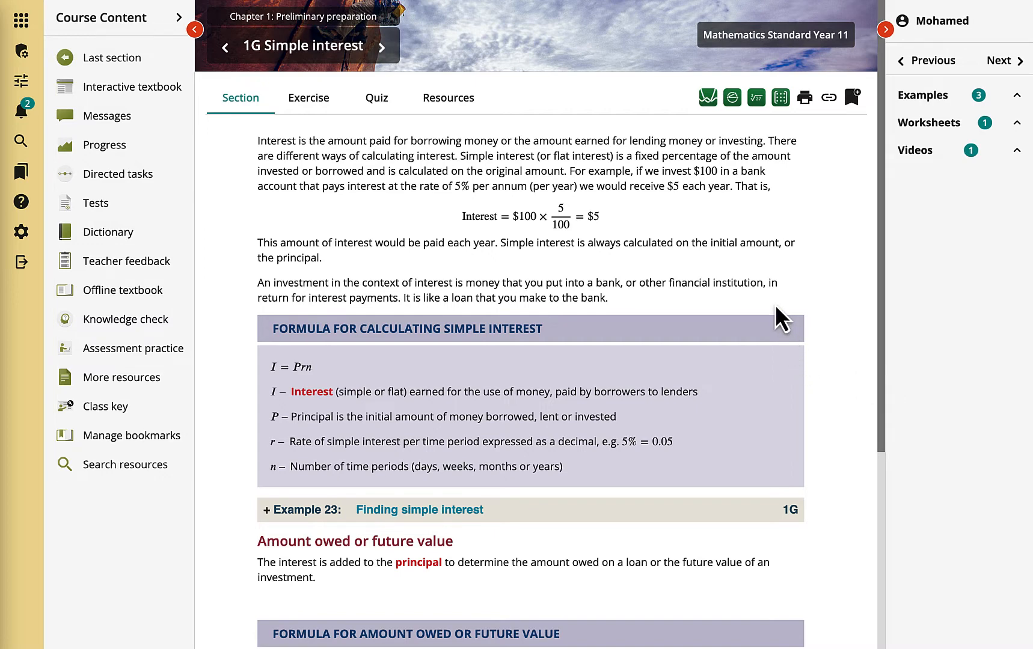
Step: Open the Desmos graphing calculator from the 1G Simple interest section and expand its window to the larger size
{"action": "left_click", "coordinate": [708, 99]}
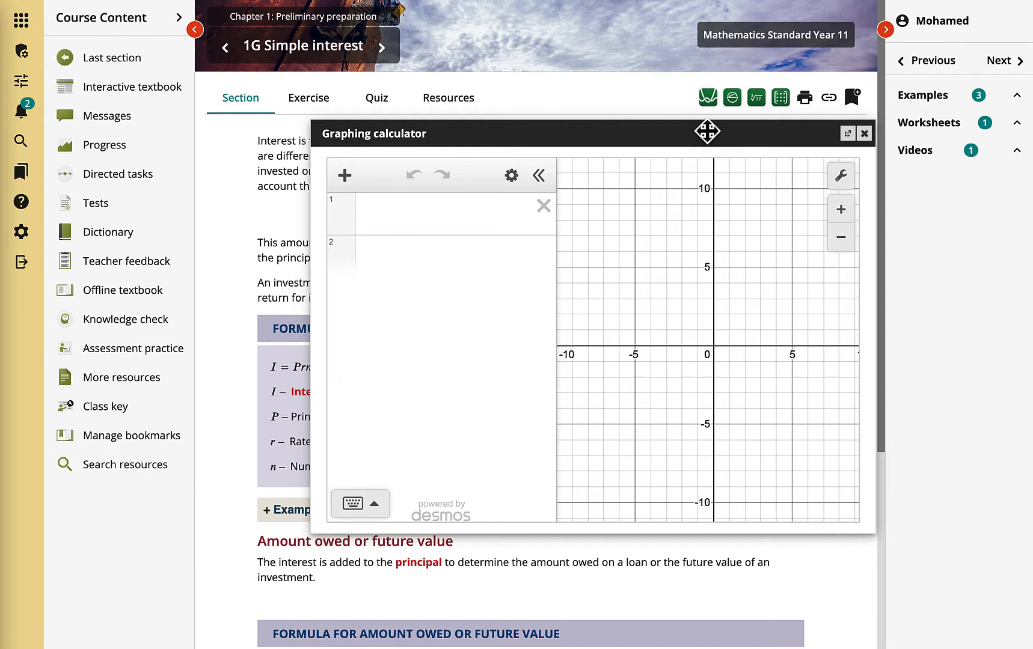
{"action": "left_click_drag", "start_coordinate": [708, 131], "coordinate": [575, 119]}
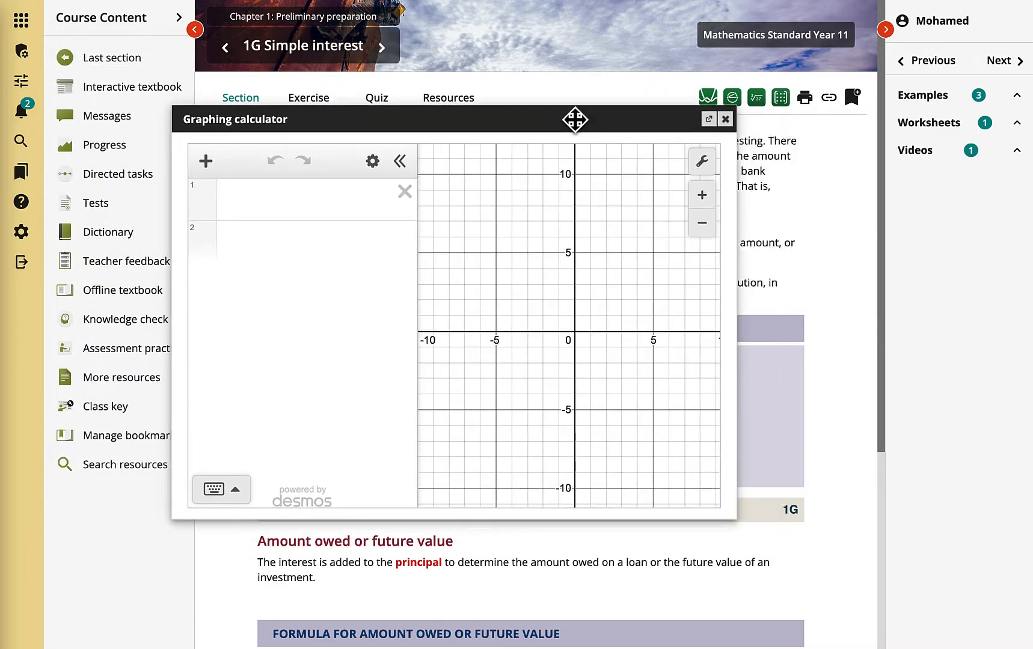
{"action": "left_click", "coordinate": [709, 120]}
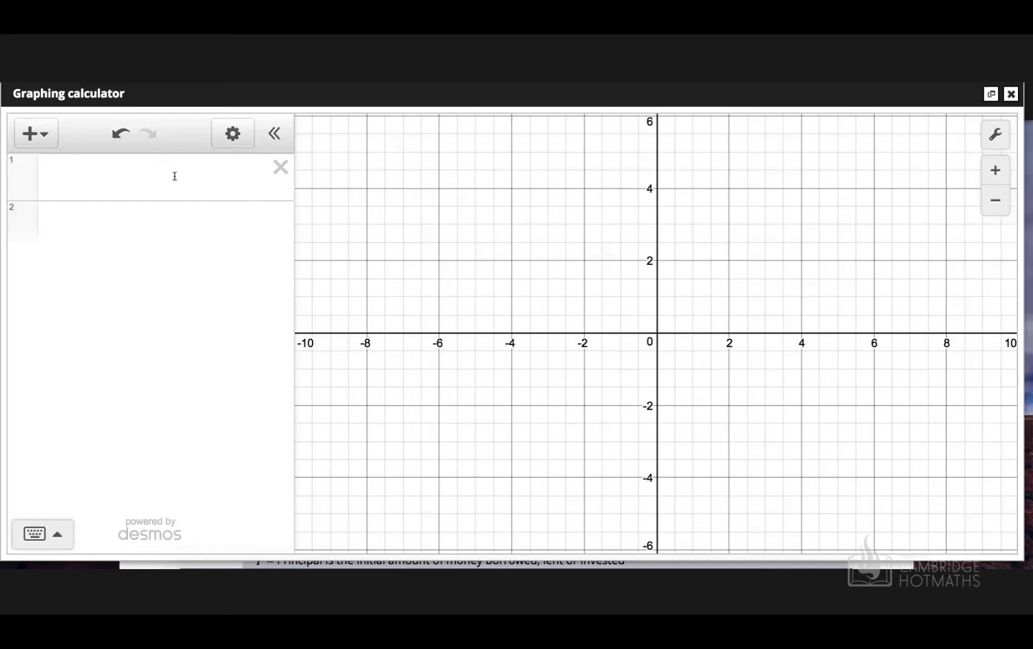
Step: Collapse and restore the expression list, and open and close the on-screen keypad
{"action": "left_click", "coordinate": [273, 139]}
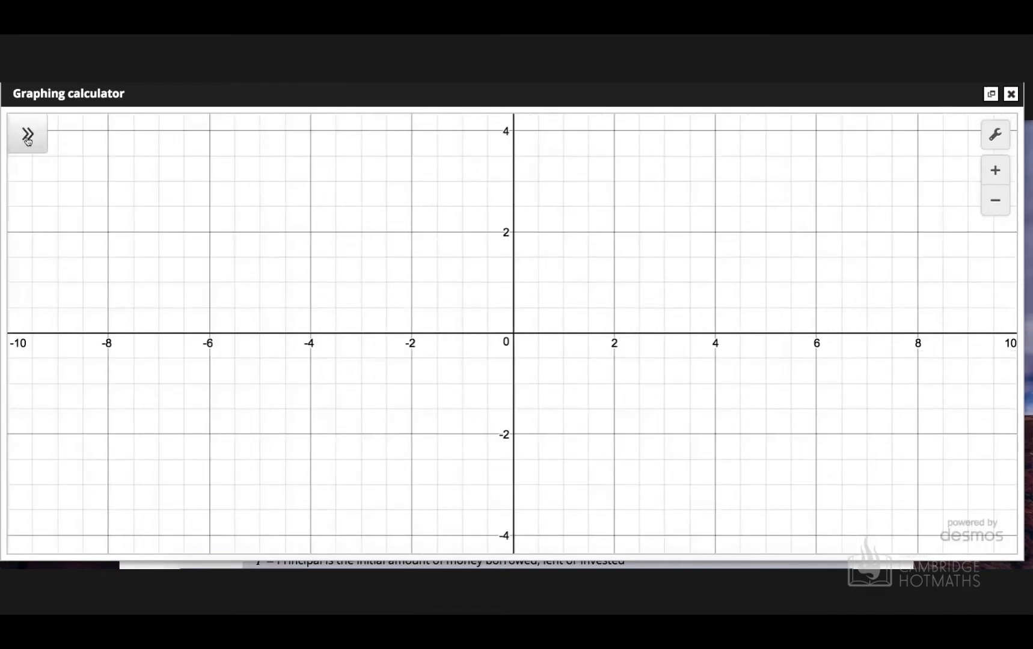
{"action": "left_click", "coordinate": [27, 136]}
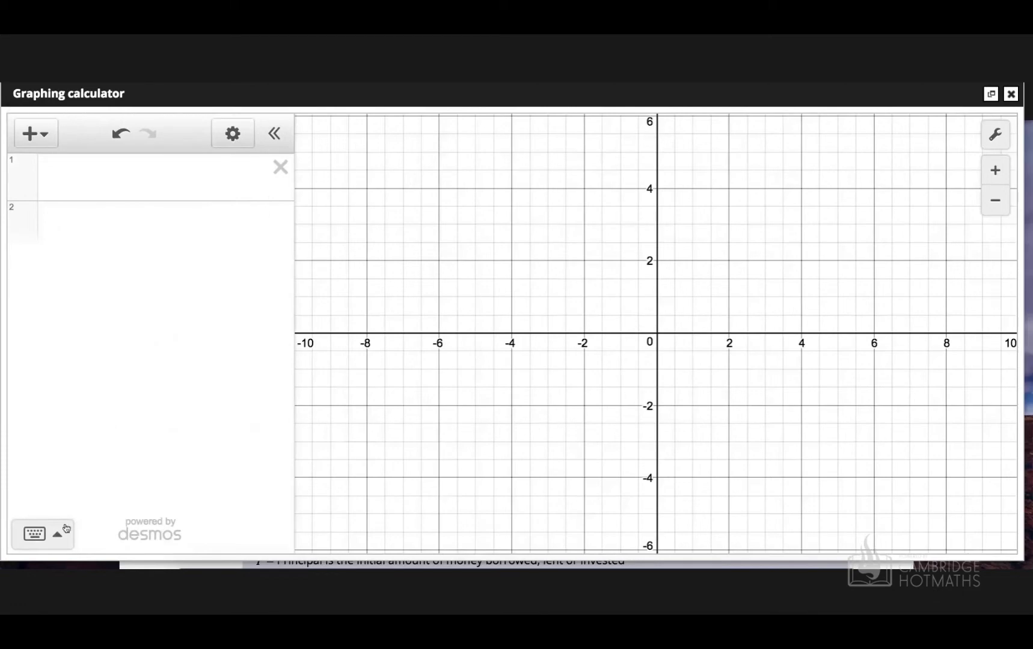
{"action": "left_click", "coordinate": [66, 529]}
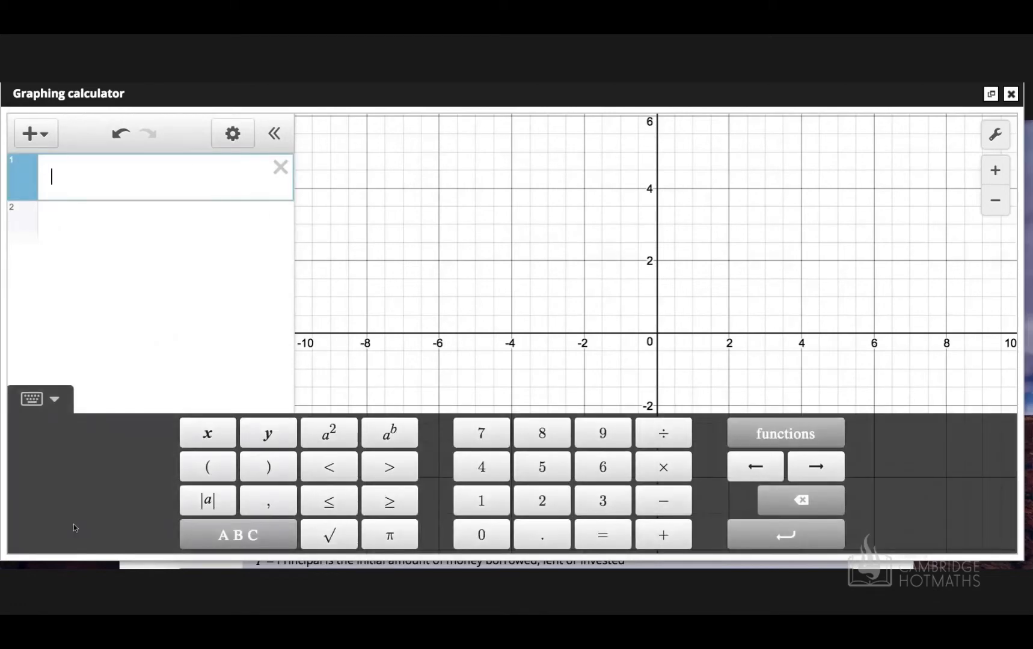
{"action": "left_click", "coordinate": [57, 398]}
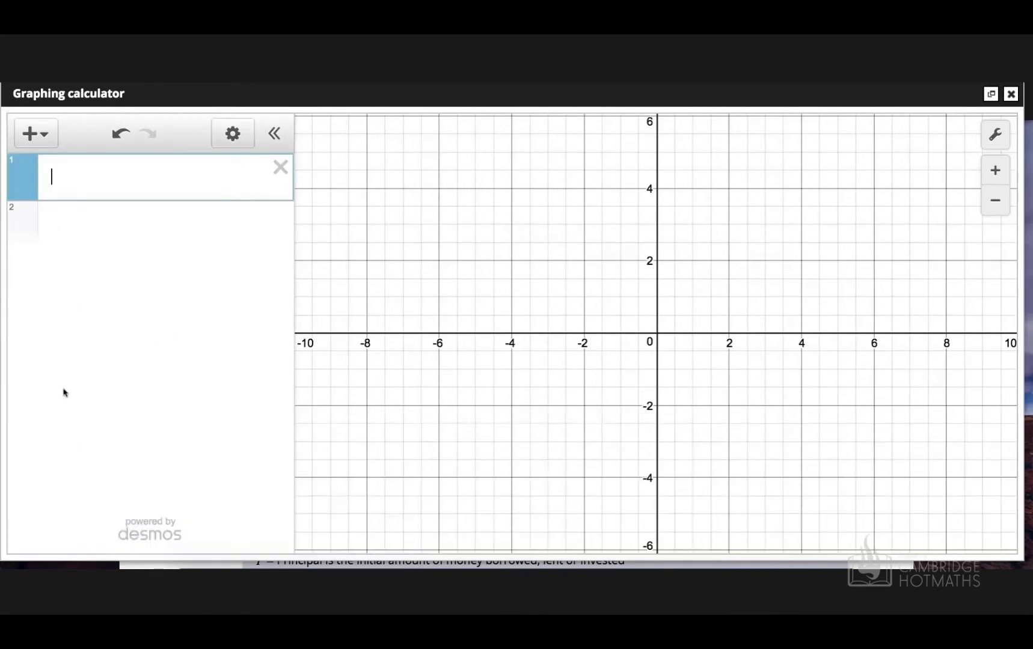
Step: Hide the expression list and examine the full-width graph at closer and wider zoom levels
{"action": "left_click", "coordinate": [274, 132]}
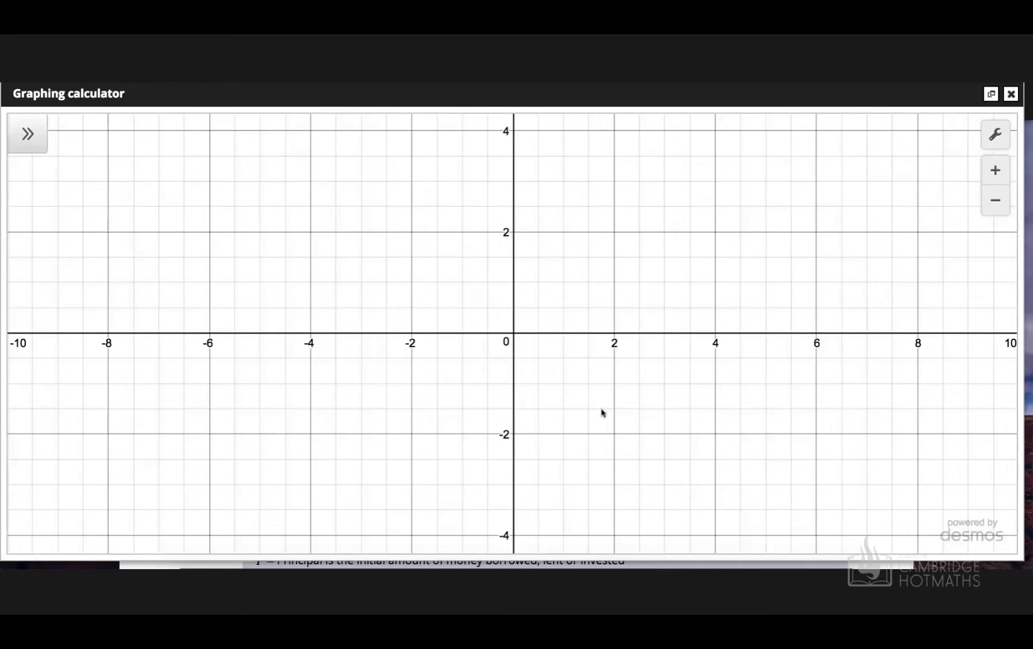
{"action": "scroll", "coordinate": [601, 402], "scroll_direction": "up", "scroll_amount": 3}
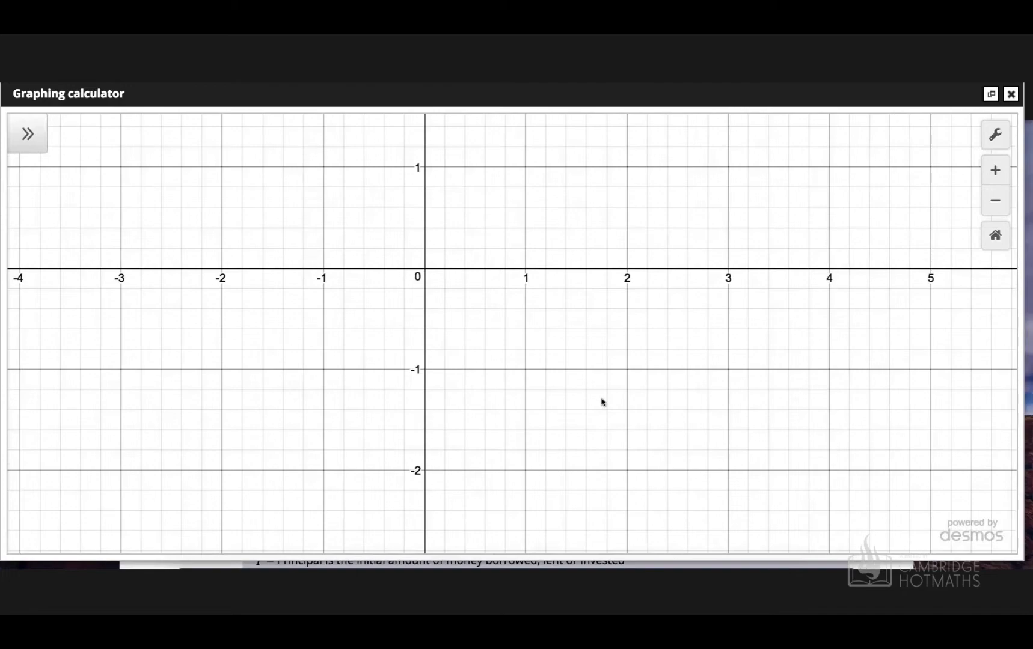
{"action": "scroll", "coordinate": [602, 402], "scroll_direction": "down", "scroll_amount": 3}
{"action": "scroll", "coordinate": [601, 402], "scroll_direction": "up", "scroll_amount": 2}
{"action": "scroll", "coordinate": [602, 402], "scroll_direction": "down", "scroll_amount": 1}
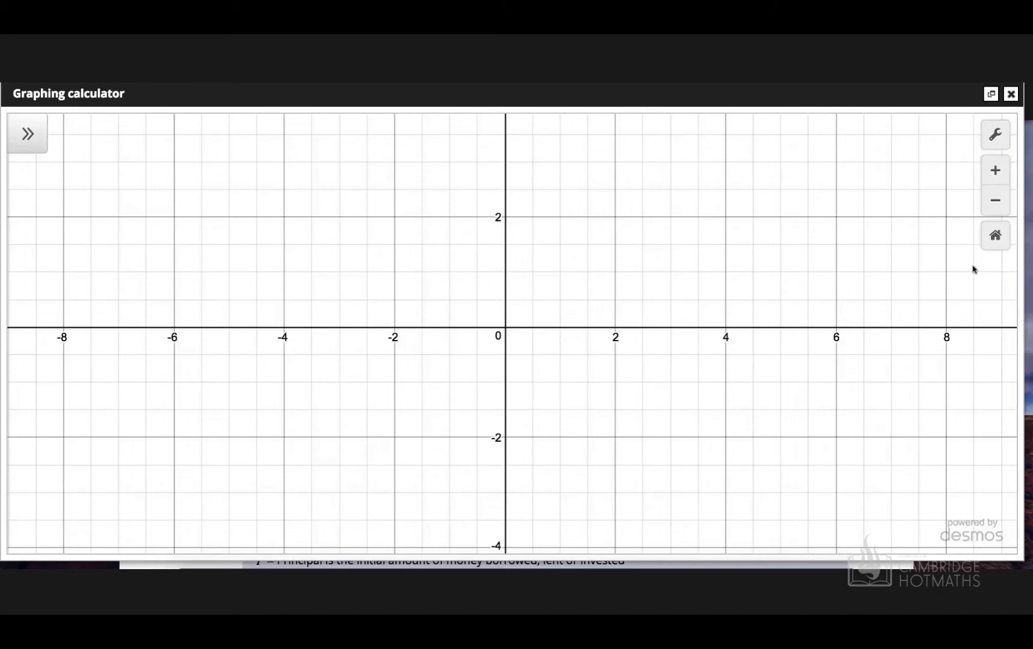
Step: In the graph settings, try Projector Mode, Grid, Axis Numbers and Minor Gridlines, returning each to its original state
{"action": "left_click", "coordinate": [991, 140]}
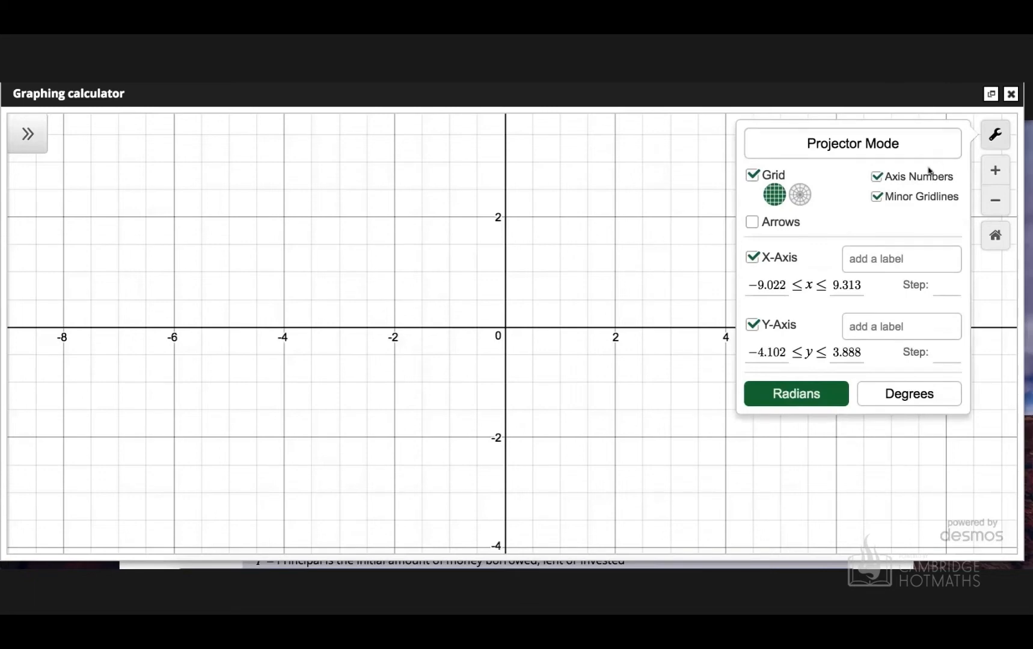
{"action": "left_click", "coordinate": [919, 155]}
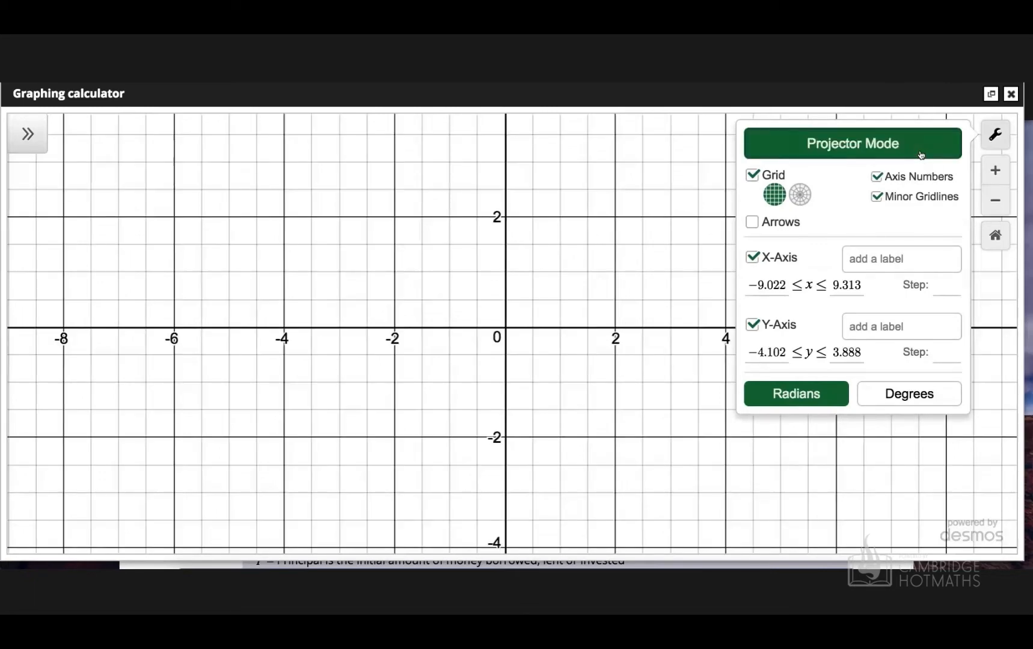
{"action": "left_click", "coordinate": [910, 151]}
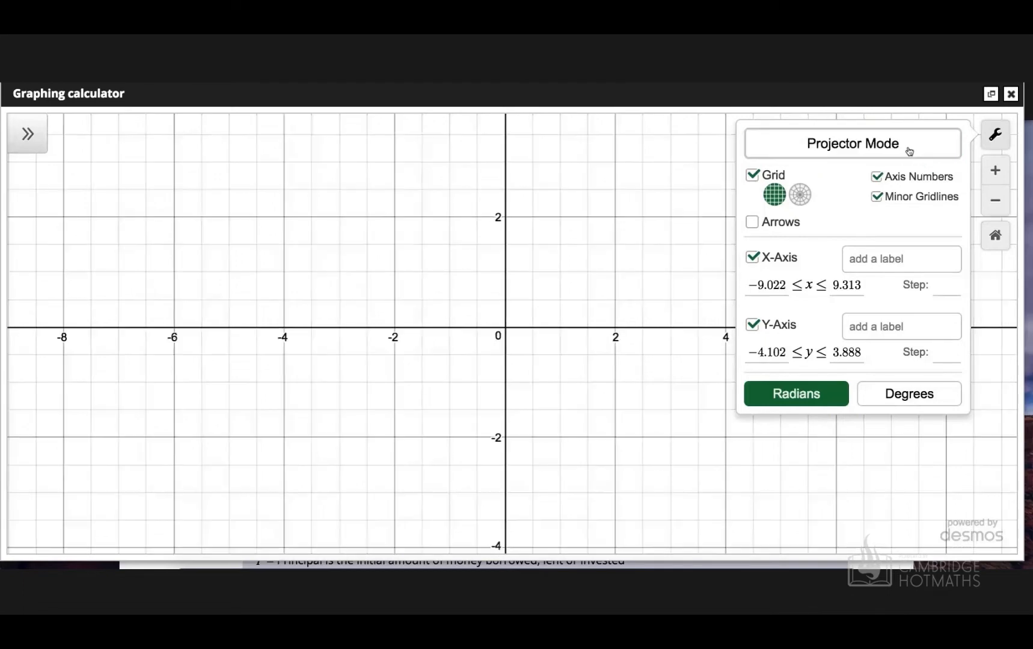
{"action": "left_click", "coordinate": [773, 176]}
{"action": "left_click", "coordinate": [774, 176]}
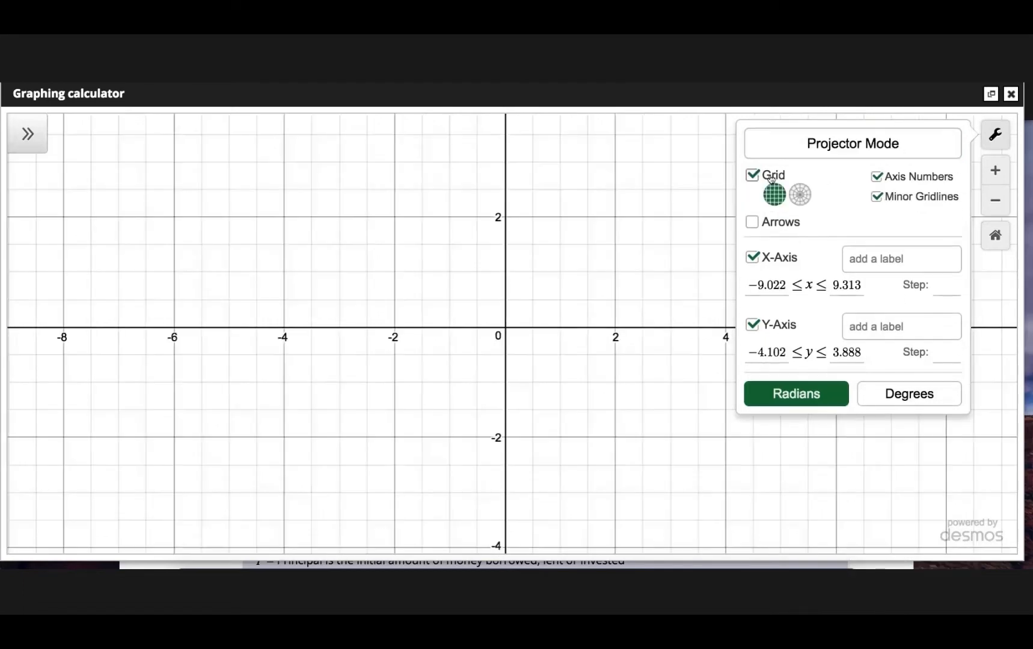
{"action": "left_click", "coordinate": [877, 177]}
{"action": "left_click", "coordinate": [877, 177]}
{"action": "left_click", "coordinate": [879, 197]}
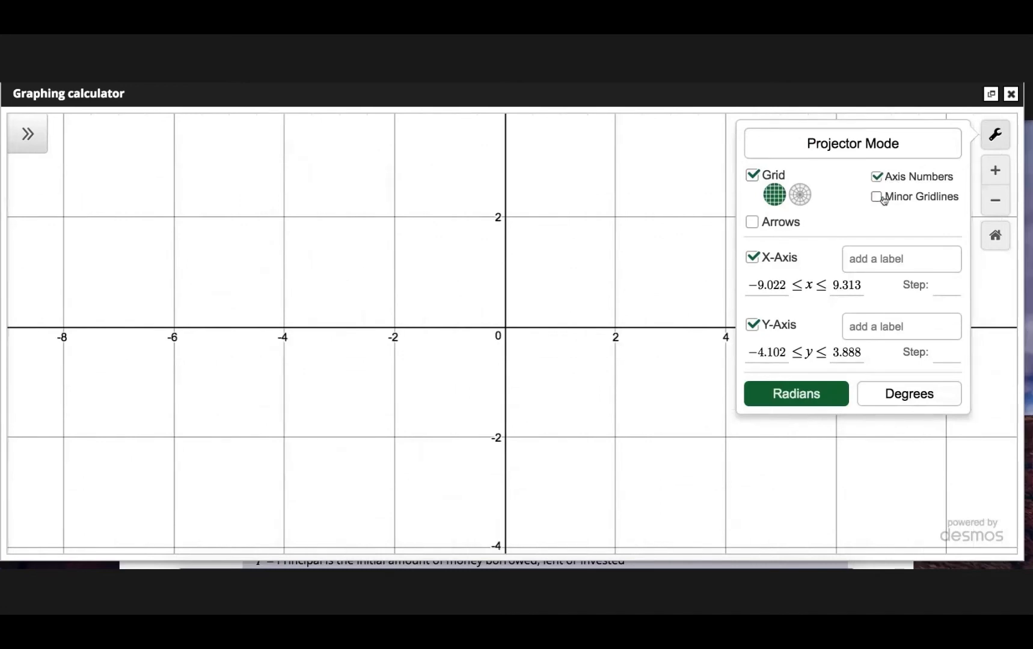
{"action": "left_click", "coordinate": [882, 199]}
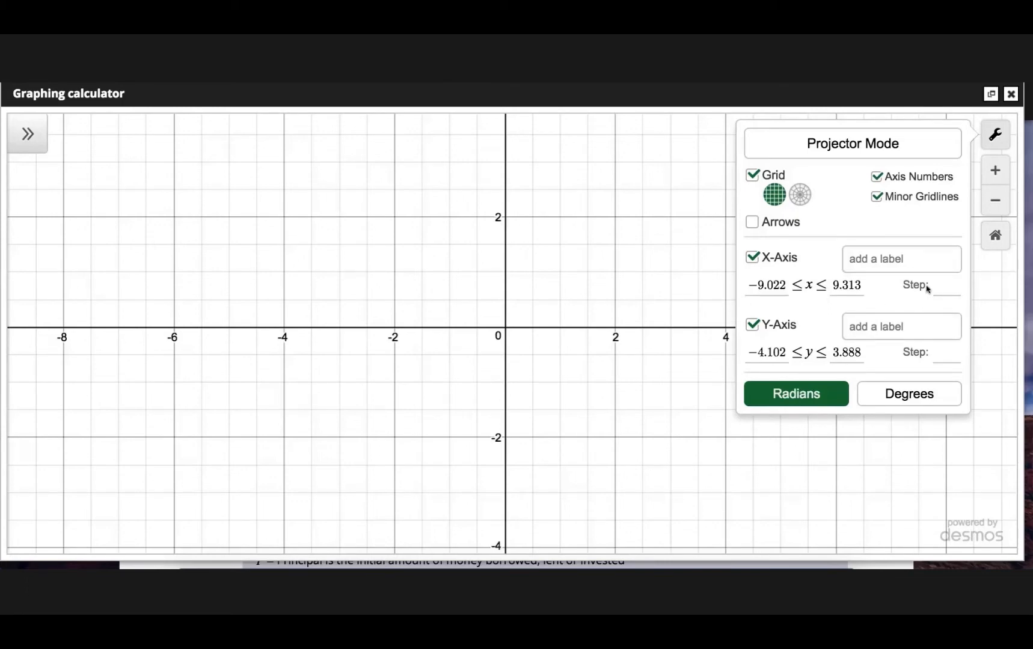
Step: Close the graph settings, restore the default graph view and show the expression list again
{"action": "left_click", "coordinate": [995, 134]}
{"action": "left_click", "coordinate": [995, 235]}
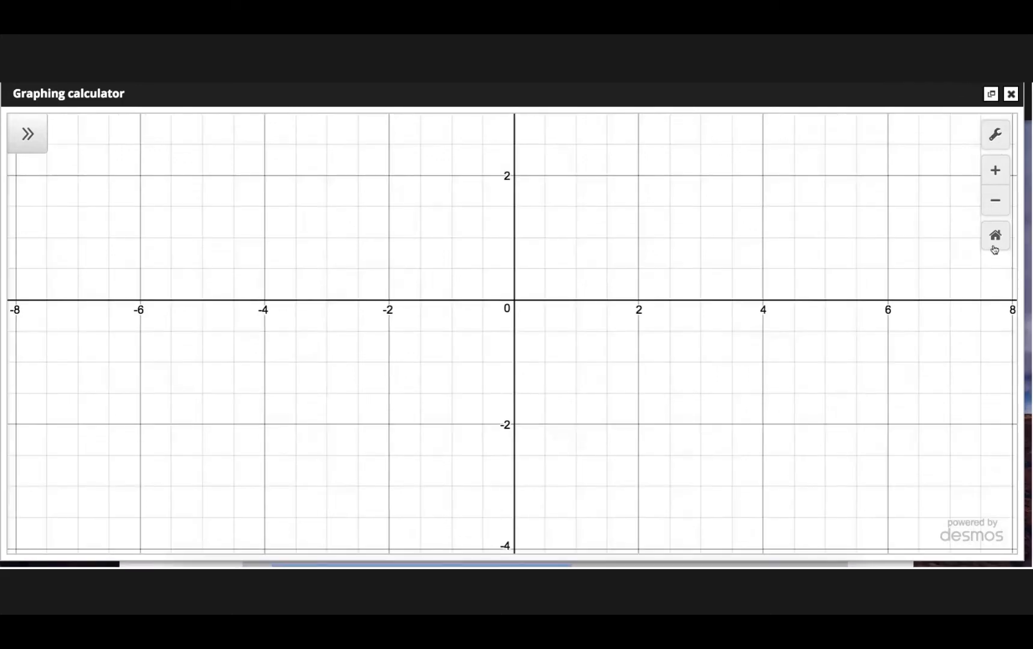
{"action": "left_click", "coordinate": [995, 238]}
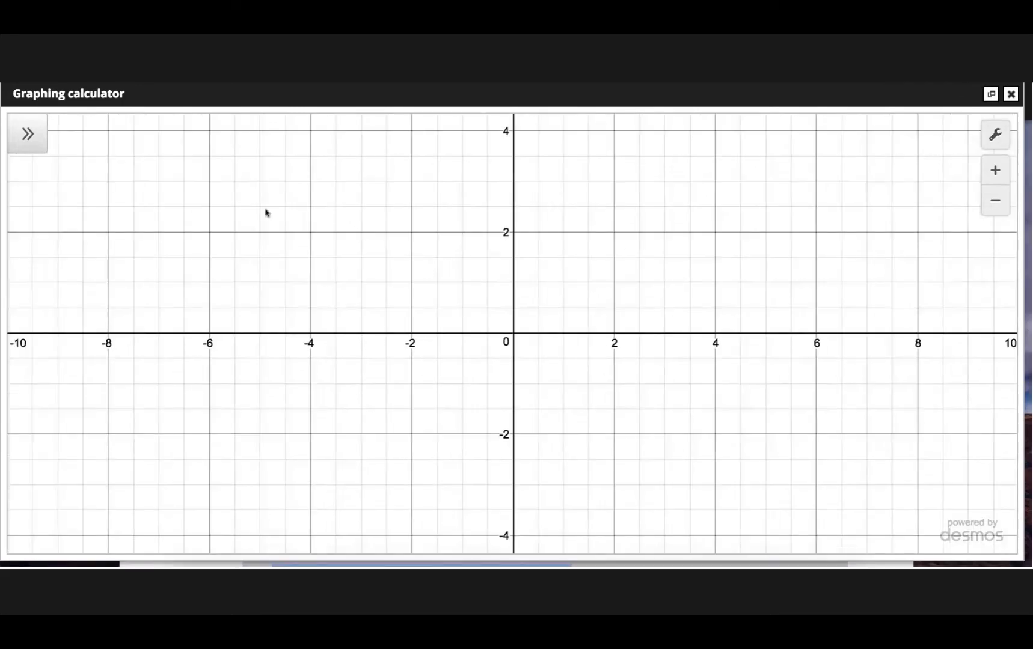
{"action": "left_click", "coordinate": [27, 135]}
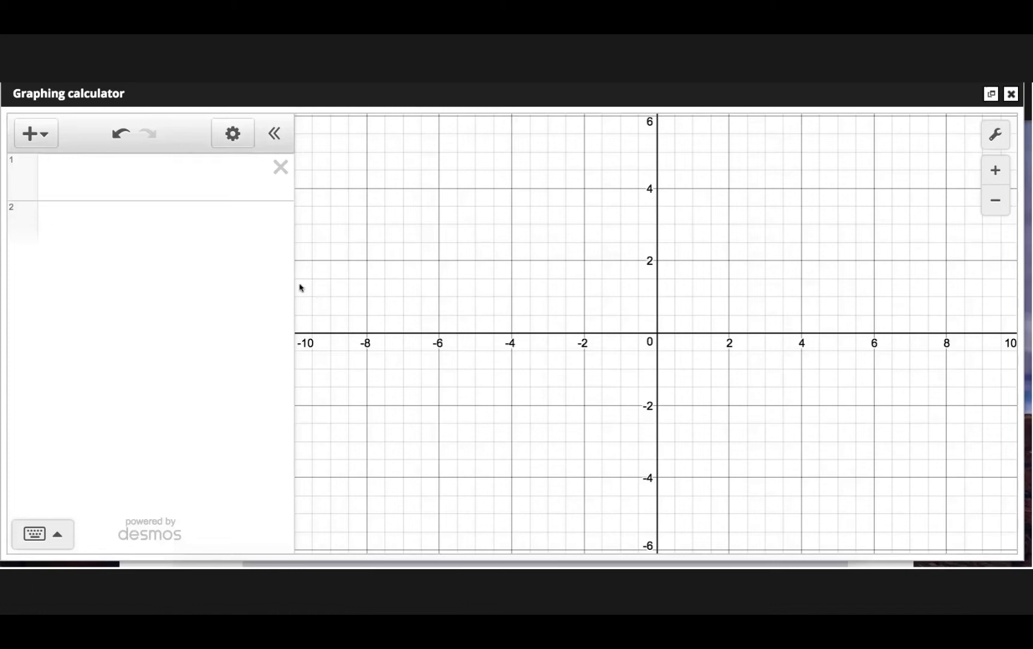
Step: Review the item types that can be added to the expression list, leaving the first expression line selected
{"action": "left_click", "coordinate": [84, 179]}
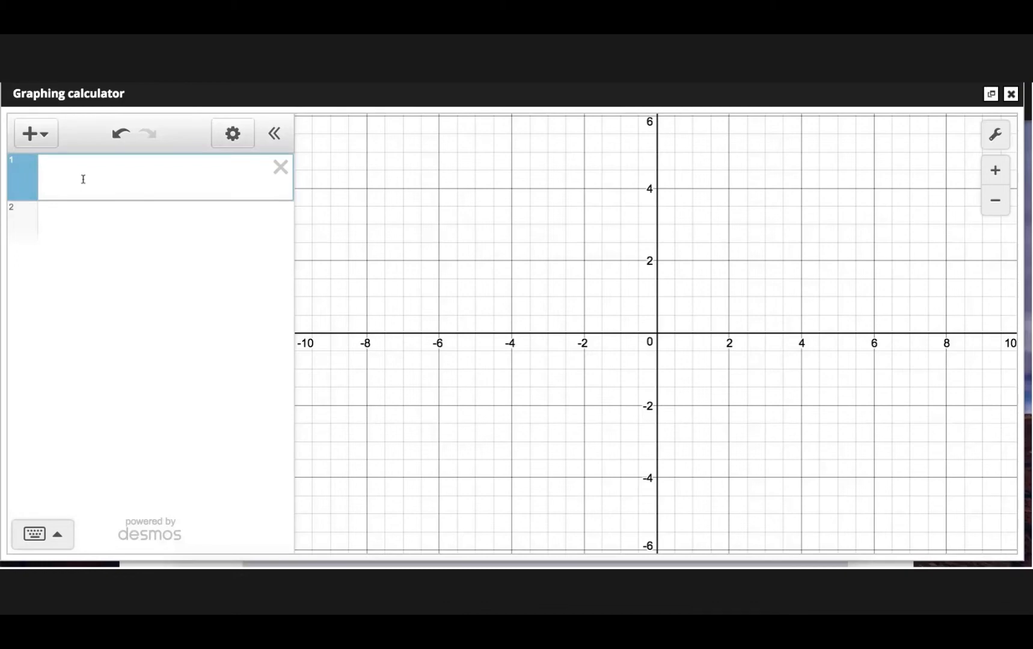
{"action": "left_click", "coordinate": [42, 142]}
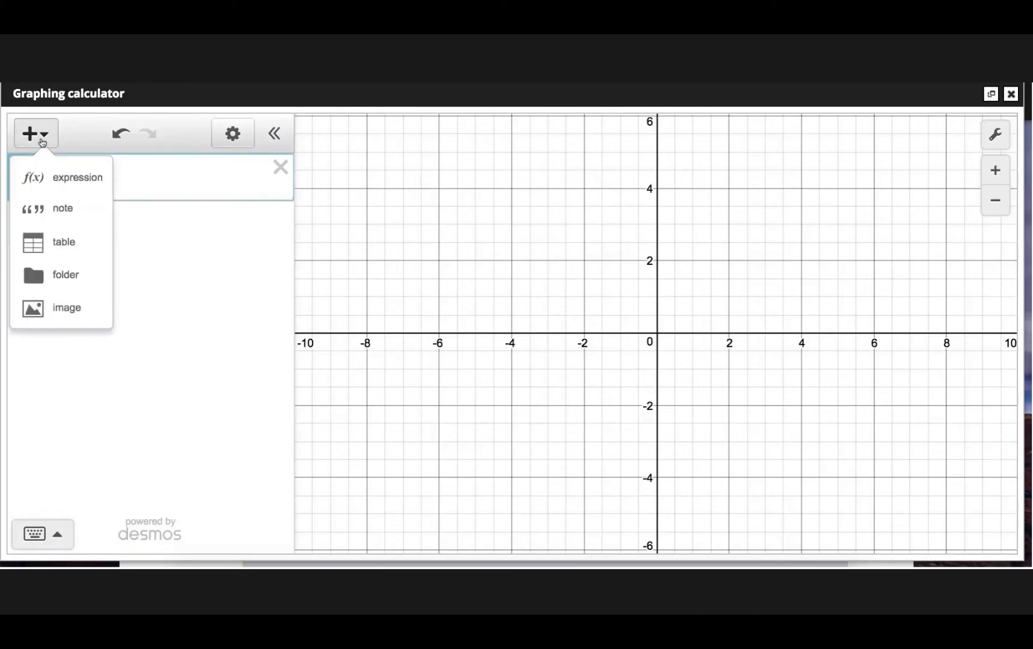
{"action": "left_click", "coordinate": [42, 142]}
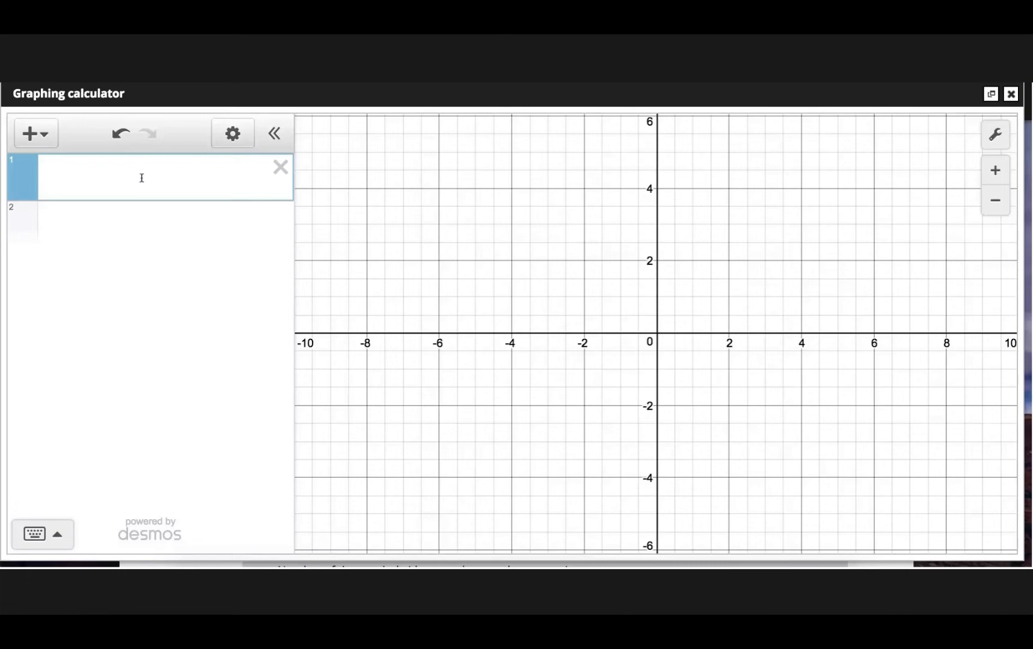
Step: Plot a point by entering (0,1) in the first expression line, with a comma between the coordinates
{"action": "type", "text": "(0;1"}
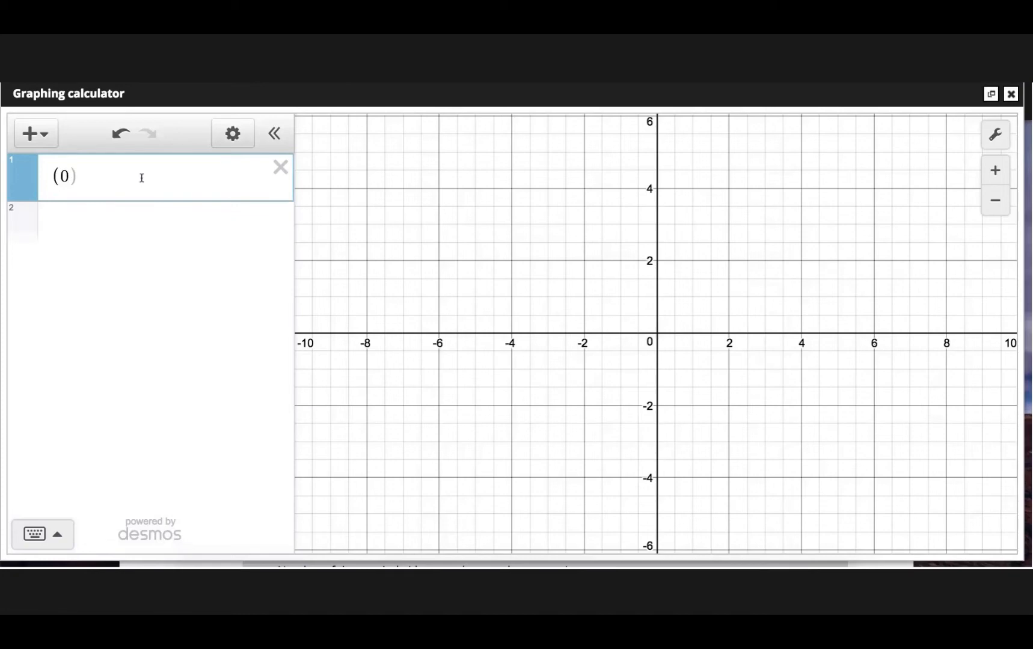
{"action": "type", "text": ")"}
{"action": "mouse_move", "coordinate": [23, 183]}
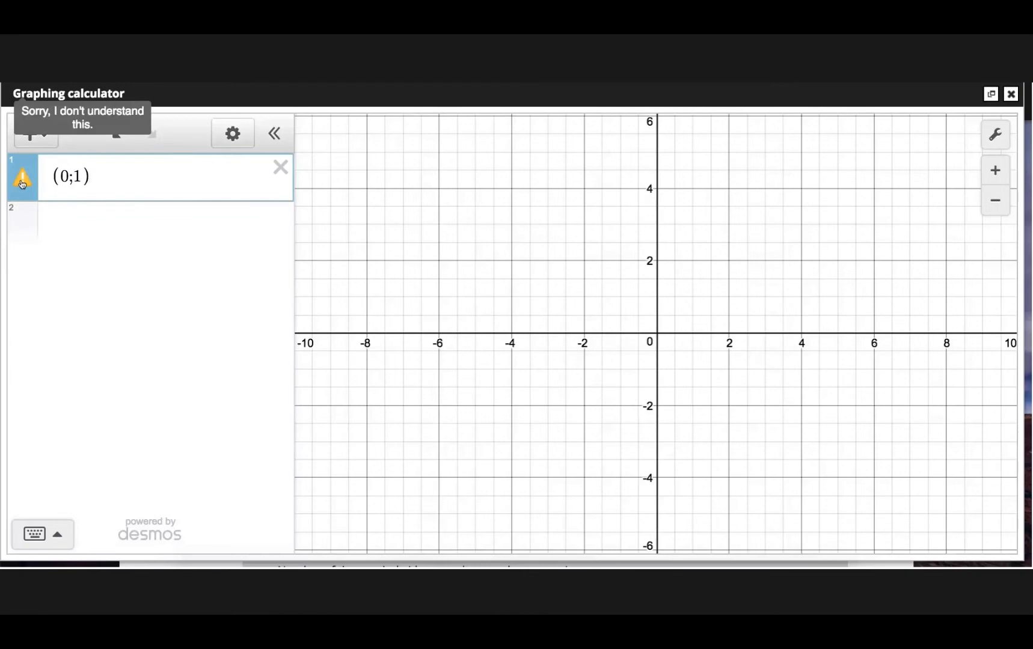
{"action": "key", "text": "Left"}
{"action": "key", "text": "BackSpace"}
{"action": "key", "text": "BackSpace"}
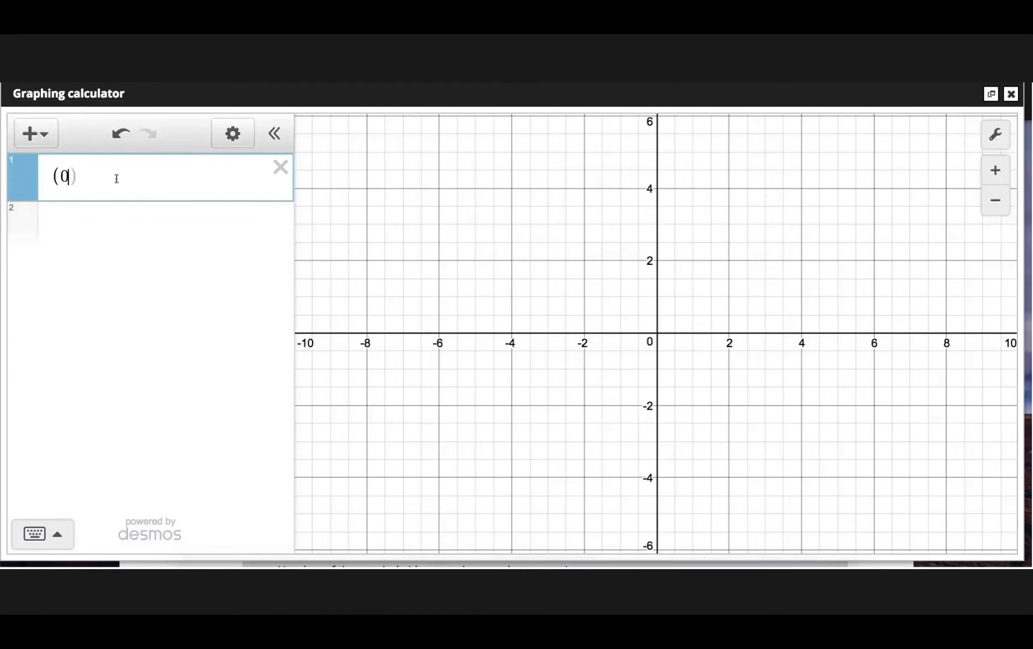
{"action": "type", "text": ",1"}
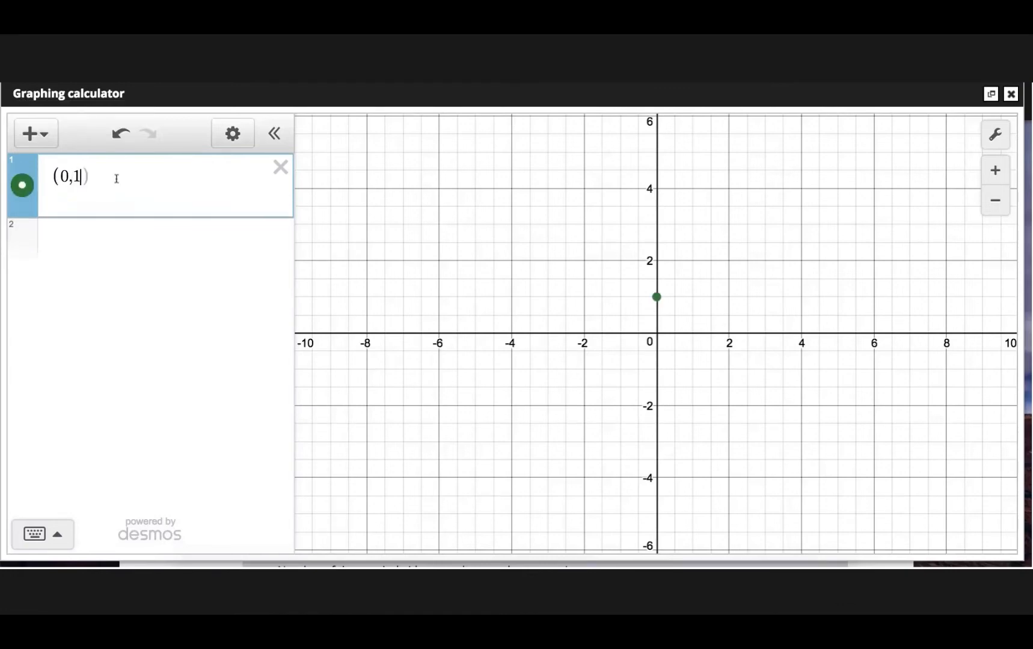
{"action": "key", "text": "Right"}
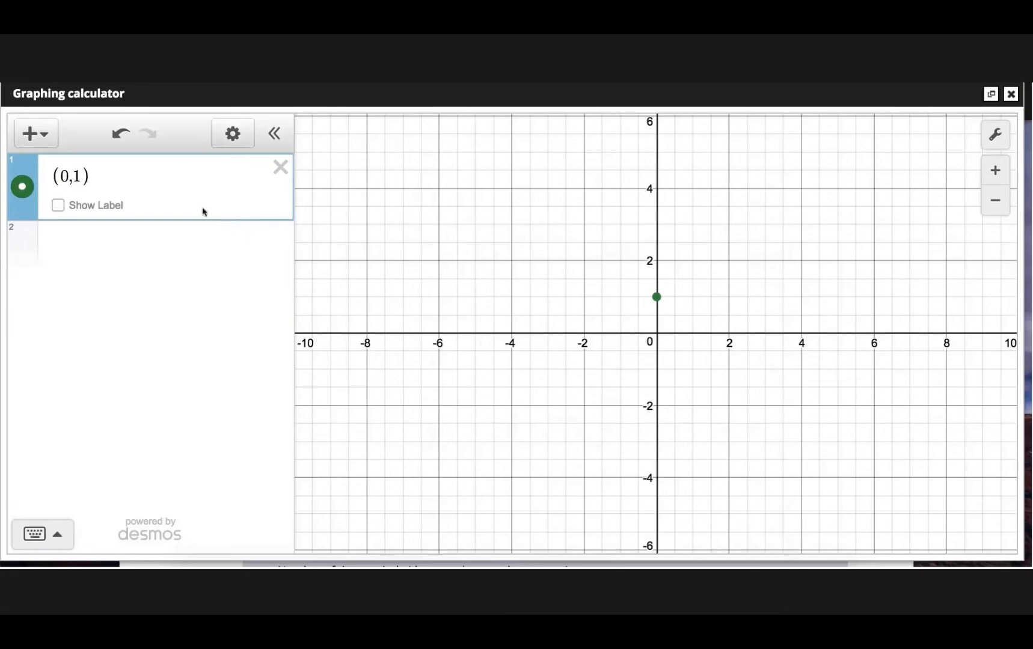
Step: Show a label reading "Example" on the point (0,1) and open the point's style and colour options
{"action": "left_click", "coordinate": [58, 205]}
{"action": "left_click", "coordinate": [164, 208]}
{"action": "type", "text": "Example"}
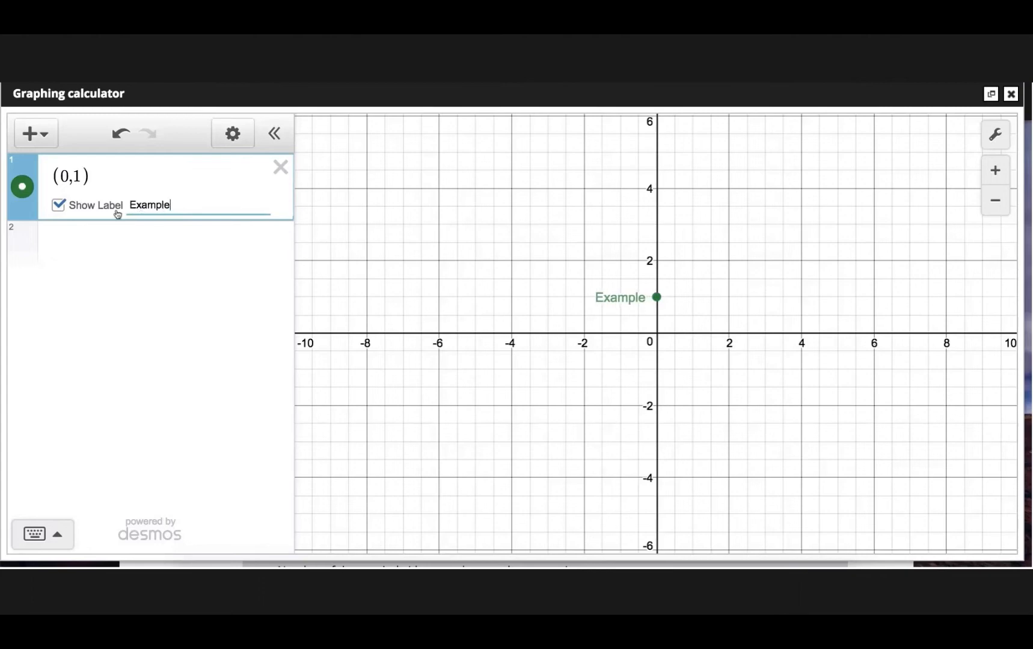
{"action": "left_click", "coordinate": [26, 198]}
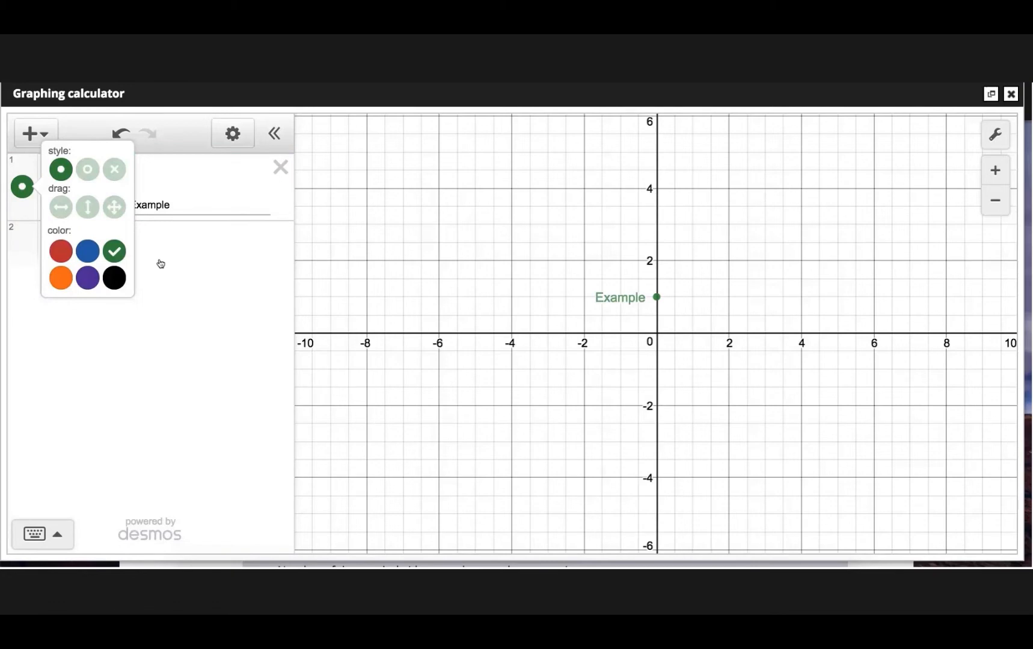
Step: Append the points (1,2) and (1,a) to the first expression and add a slider for a
{"action": "left_click", "coordinate": [144, 173]}
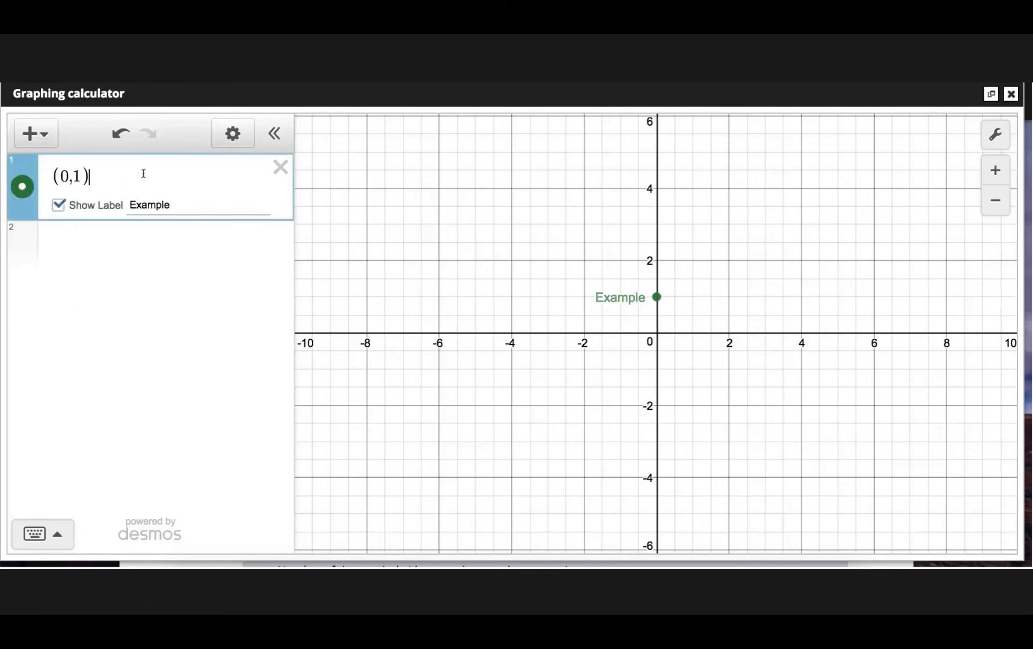
{"action": "type", "text": ",("}
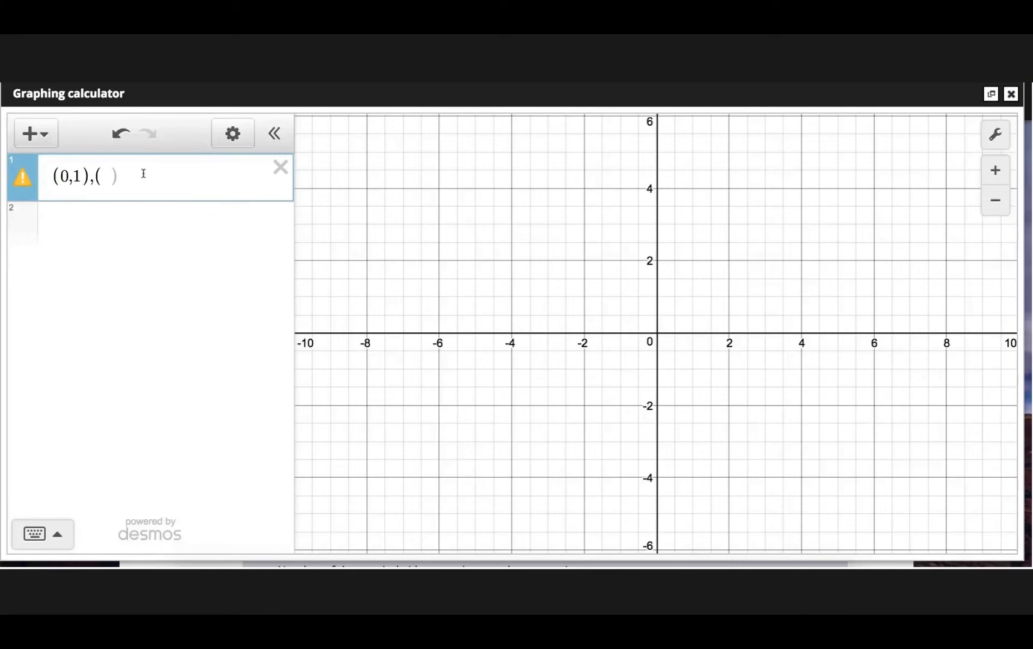
{"action": "type", "text": "1,2)"}
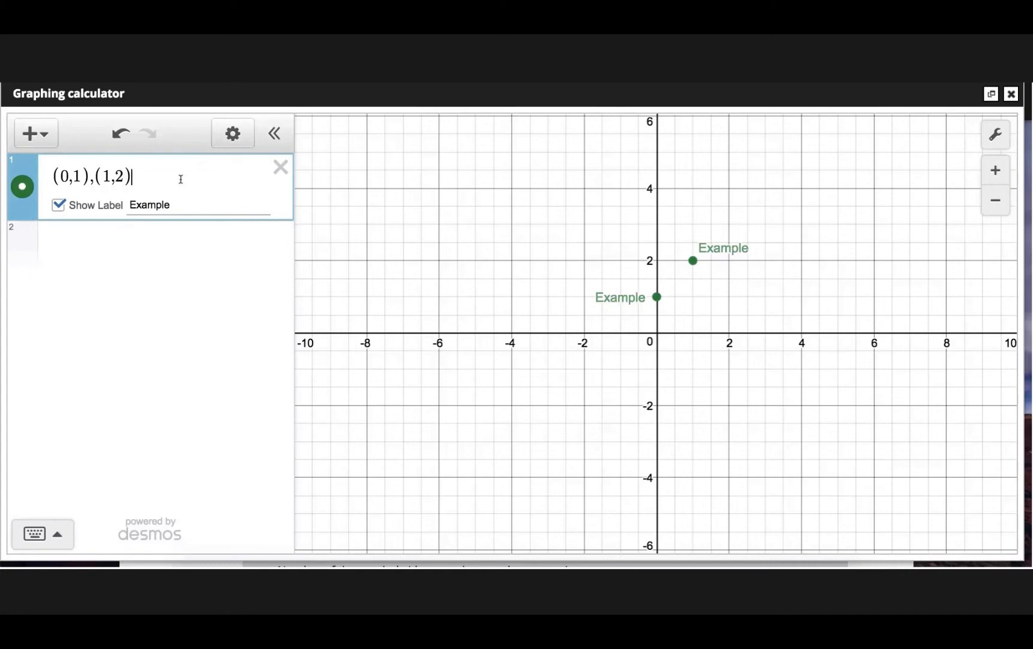
{"action": "type", "text": ",(1"}
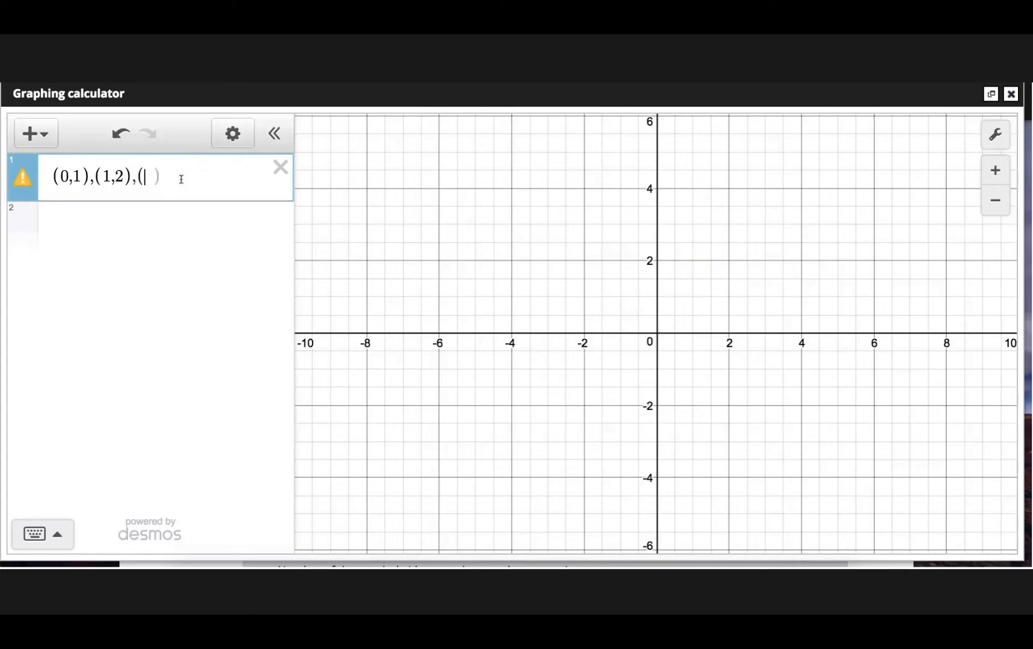
{"action": "type", "text": ",a)"}
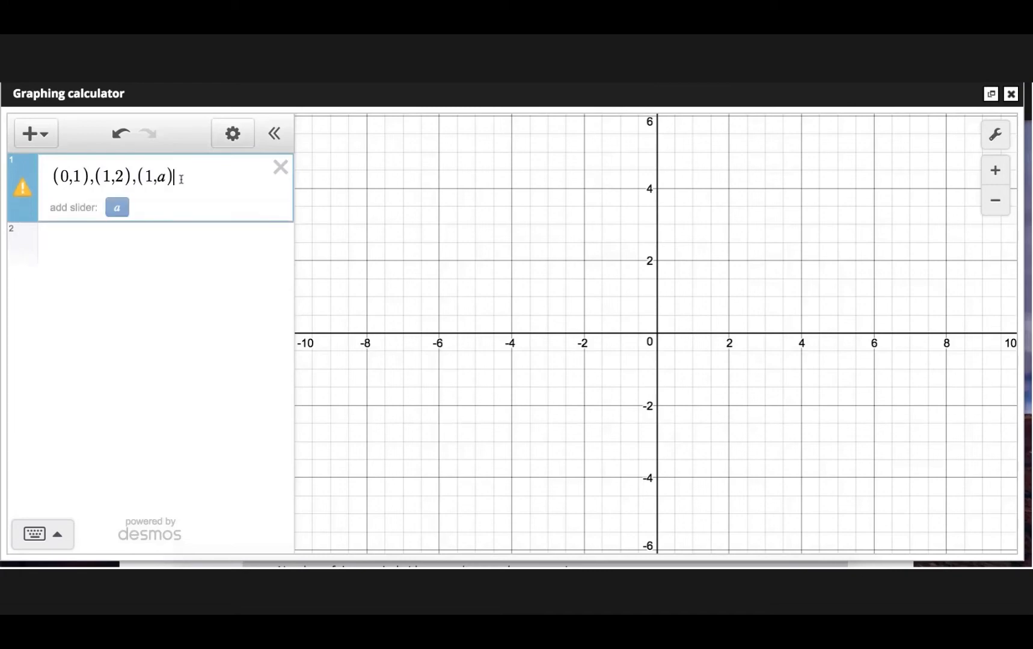
{"action": "left_click", "coordinate": [118, 208]}
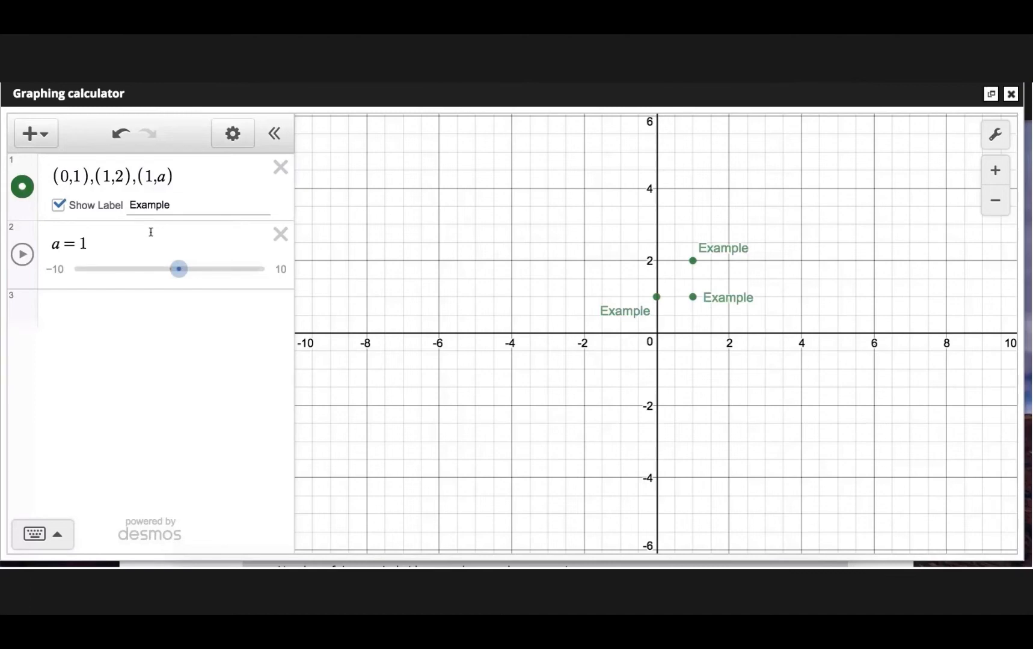
Step: Move the slider for a to 2.7, and set a to exactly 7 in its expression
{"action": "mouse_move", "coordinate": [176, 271]}
{"action": "left_mouse_down"}
{"action": "mouse_move", "coordinate": [137, 273]}
{"action": "mouse_move", "coordinate": [205, 275]}
{"action": "mouse_move", "coordinate": [186, 275]}
{"action": "left_mouse_up"}
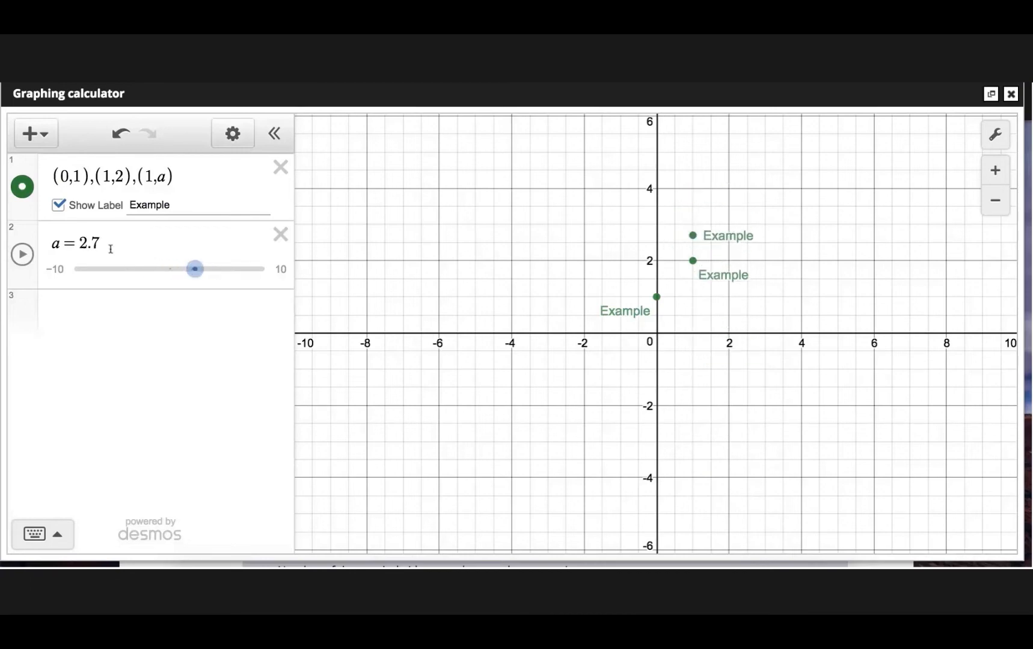
{"action": "left_click", "coordinate": [99, 244]}
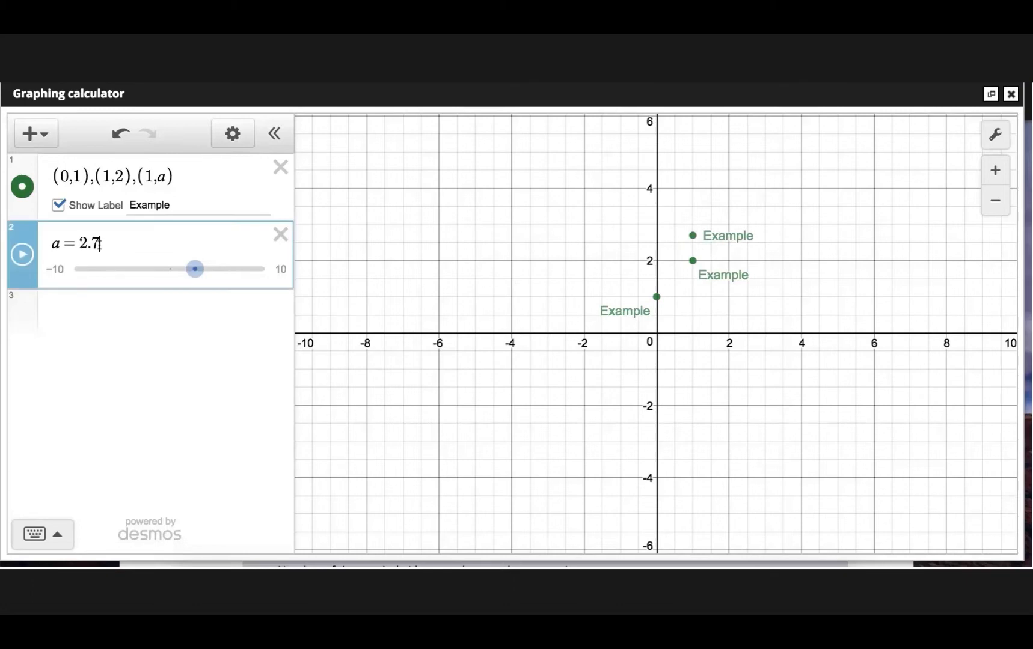
{"action": "key", "text": "BackSpace"}
{"action": "key", "text": "BackSpace"}
{"action": "key", "text": "BackSpace"}
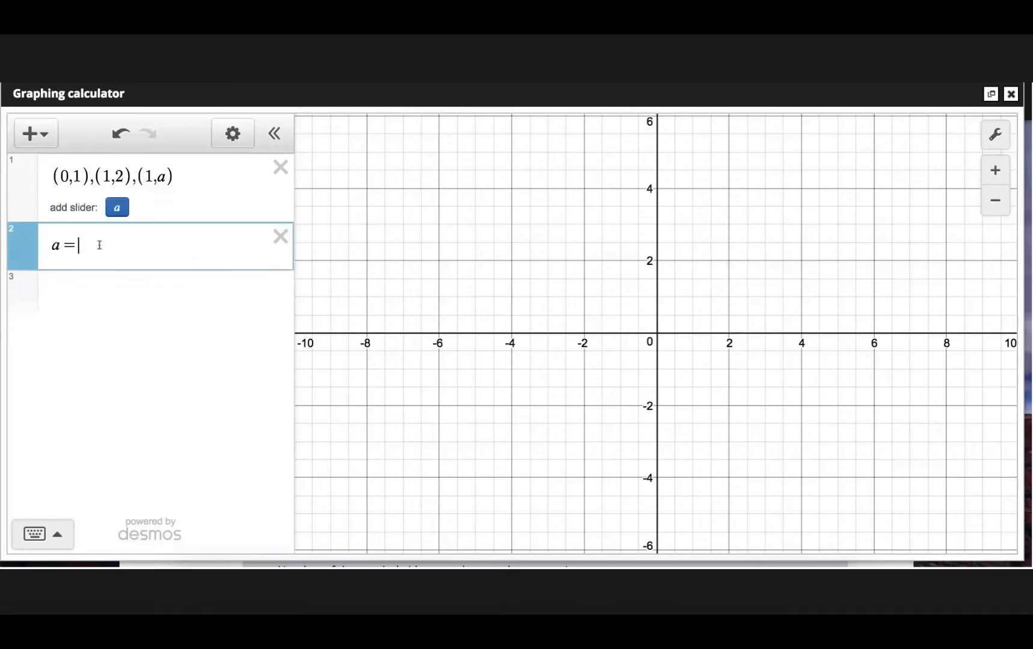
{"action": "type", "text": "7"}
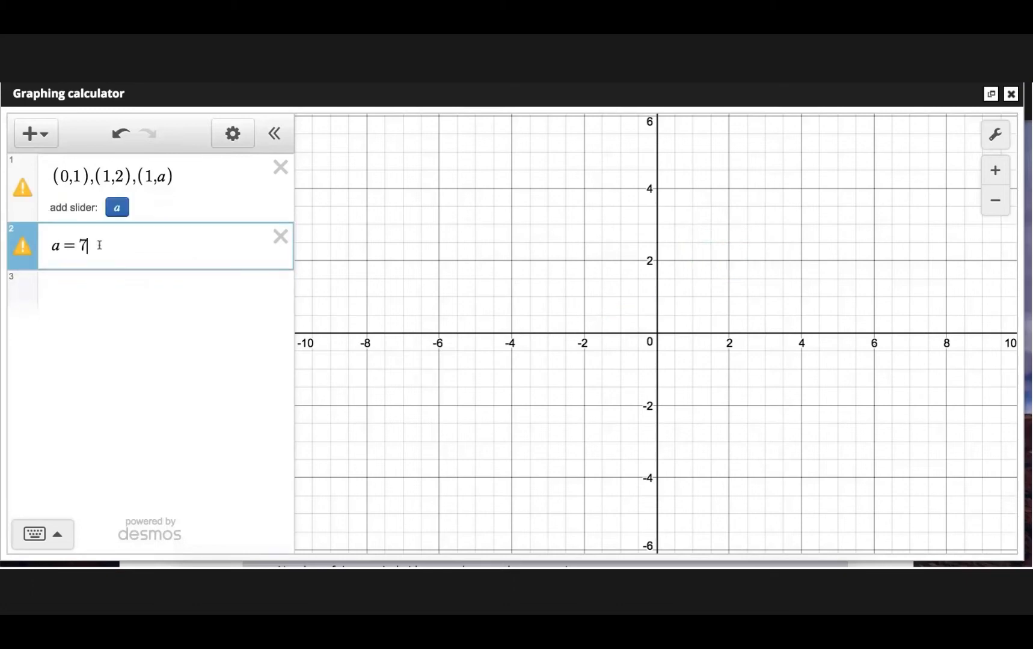
{"action": "key", "text": "Return"}
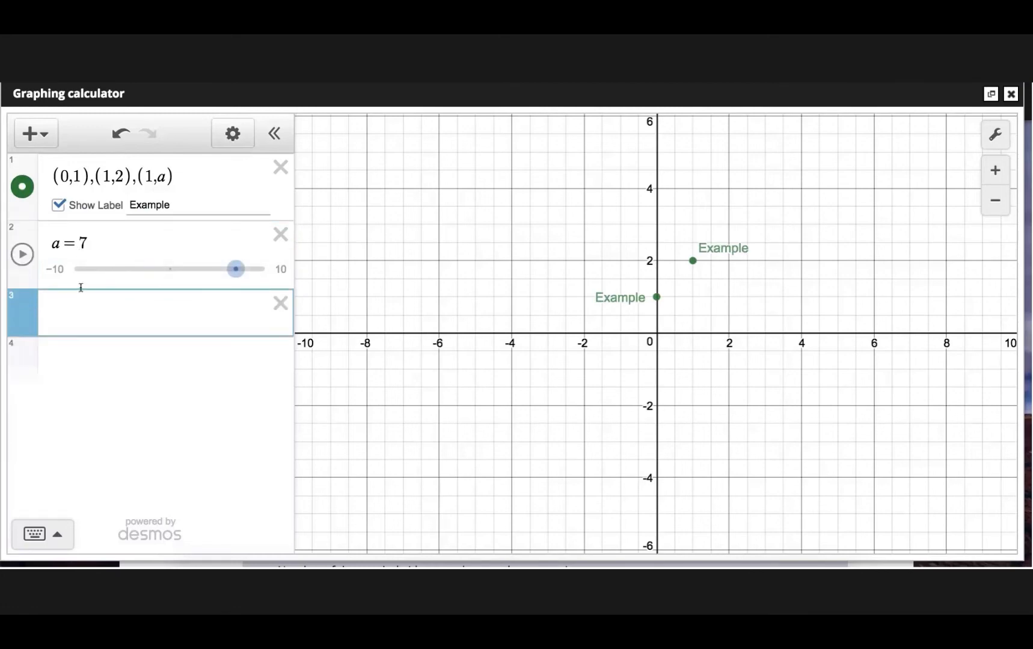
Step: Limit the slider for a to the range −6 to 6, and play and pause its animation
{"action": "left_click", "coordinate": [60, 271]}
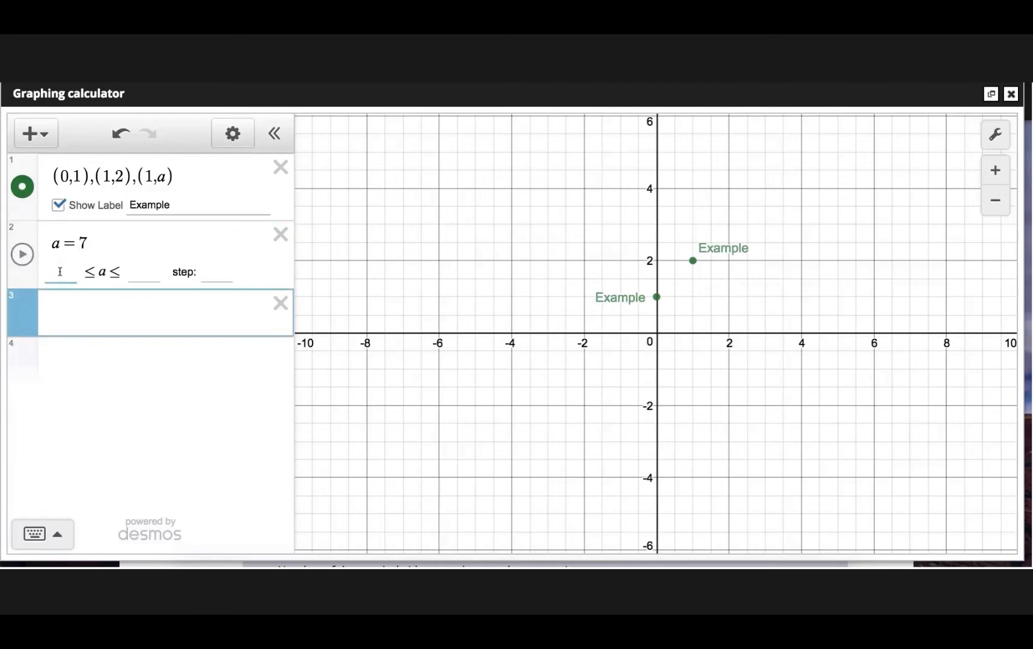
{"action": "type", "text": "-6"}
{"action": "left_click", "coordinate": [137, 272]}
{"action": "type", "text": "6"}
{"action": "left_click", "coordinate": [182, 238]}
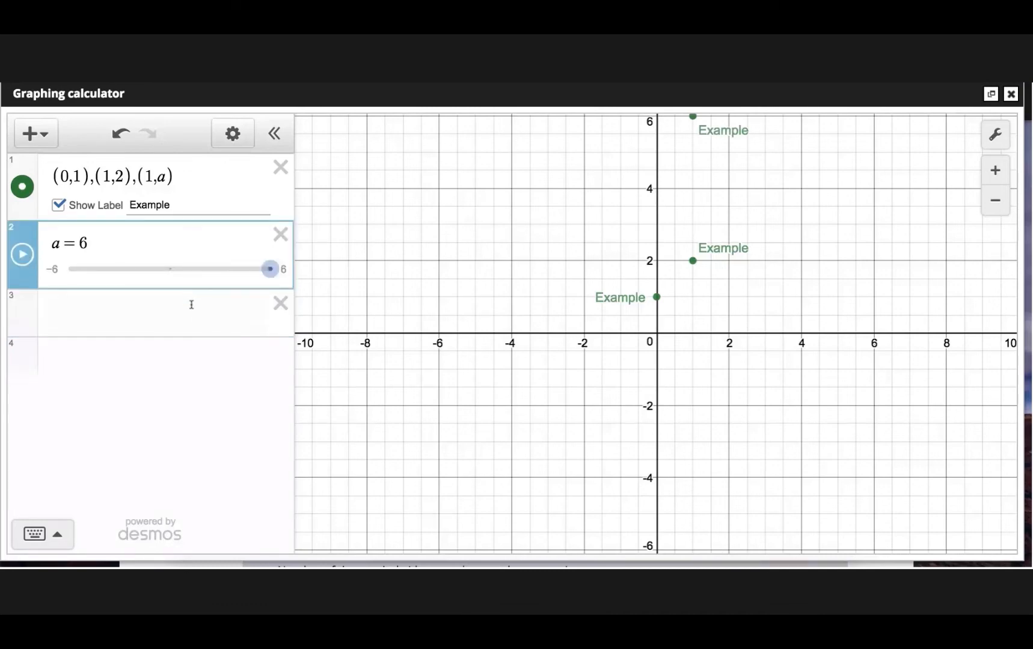
{"action": "left_click", "coordinate": [23, 255]}
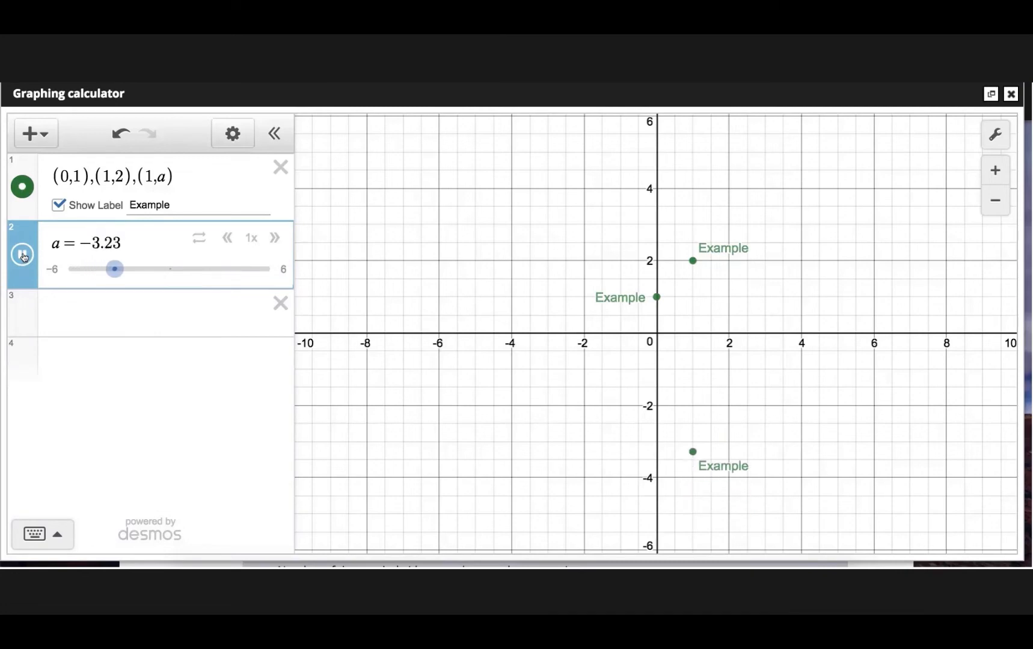
{"action": "left_click", "coordinate": [23, 258]}
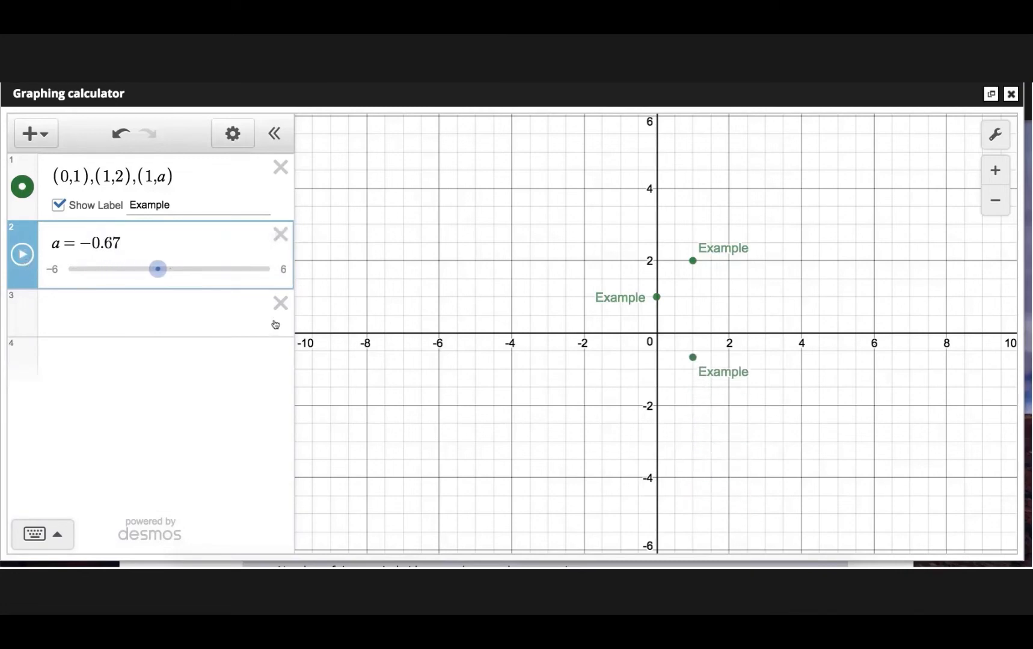
Step: Delete the empty line, the slider for a and the points expression to clear the expression list
{"action": "left_click", "coordinate": [281, 304]}
{"action": "left_click", "coordinate": [280, 234]}
{"action": "left_click", "coordinate": [280, 168]}
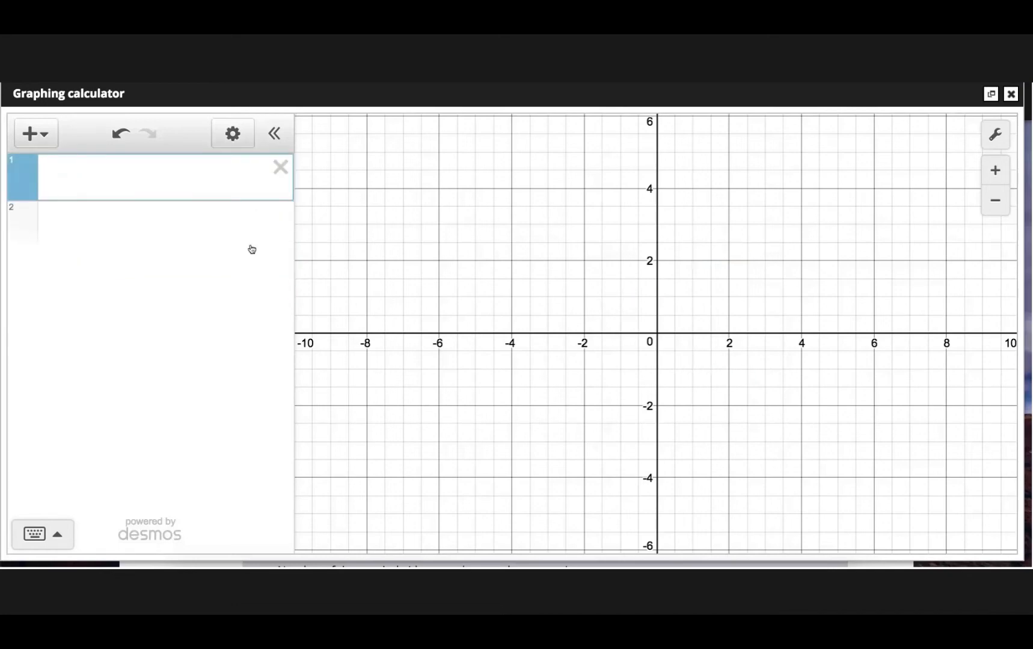
Step: Plot the line y=2x−2 and show the coordinates of its intercepts with both axes
{"action": "type", "text": "y=2x"}
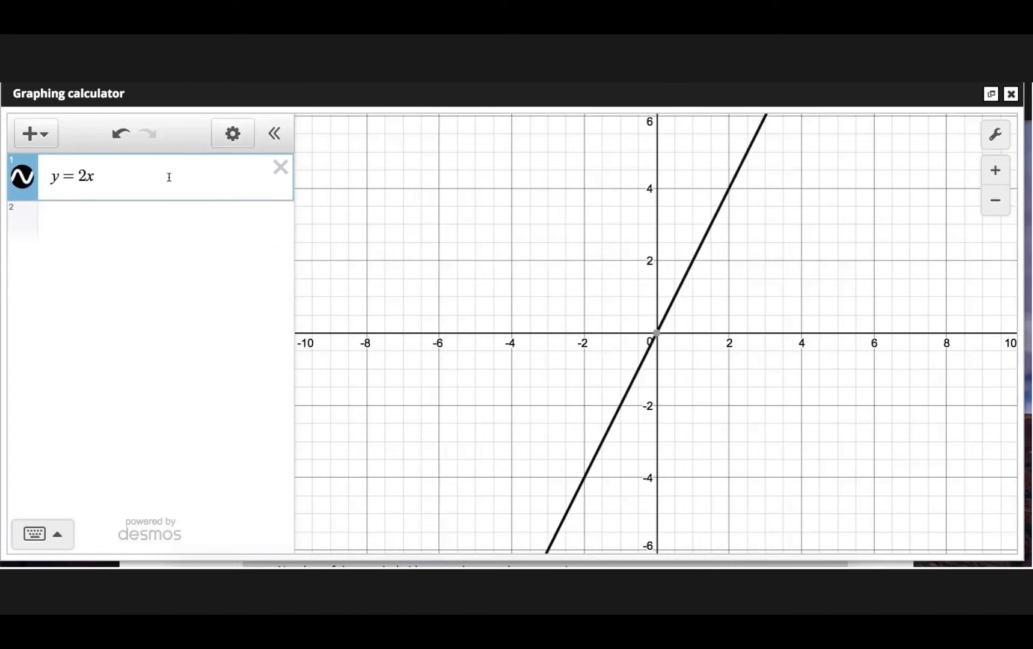
{"action": "type", "text": "-2"}
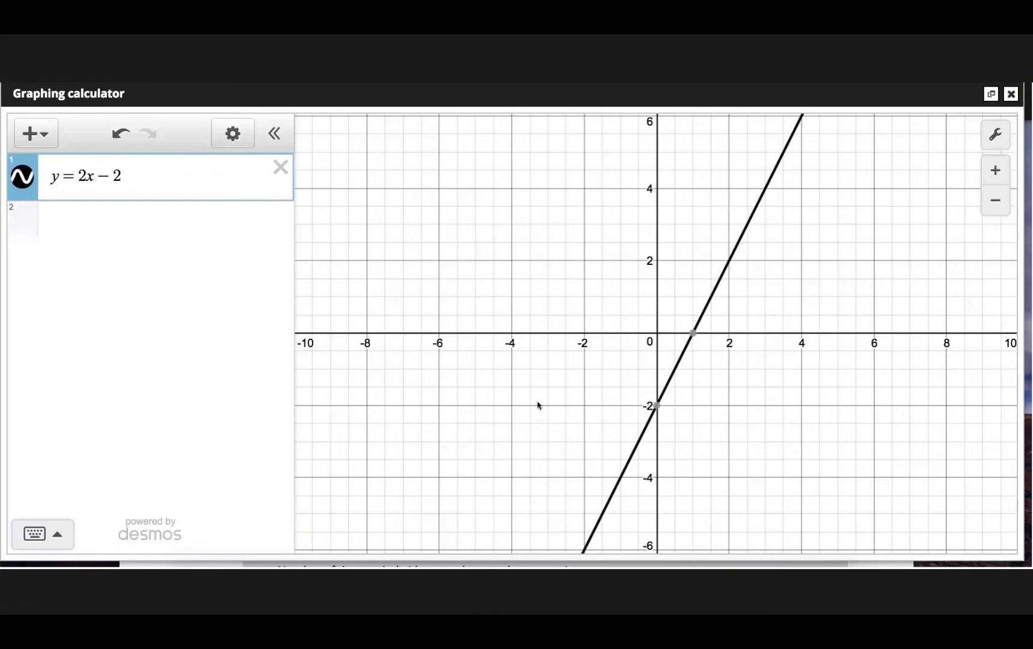
{"action": "left_click", "coordinate": [657, 408]}
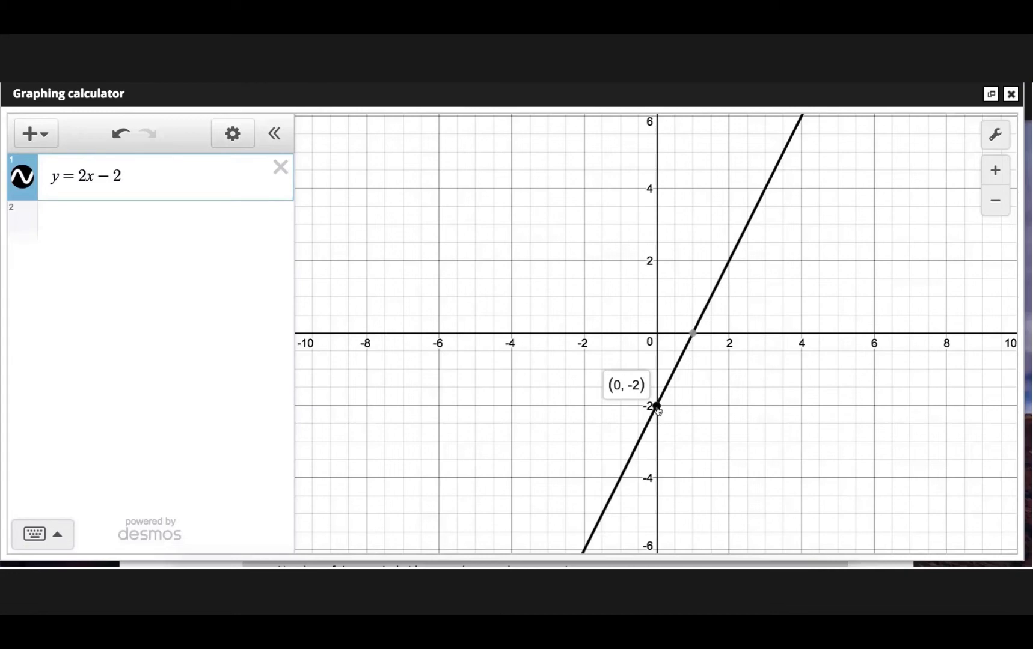
{"action": "left_click", "coordinate": [694, 335]}
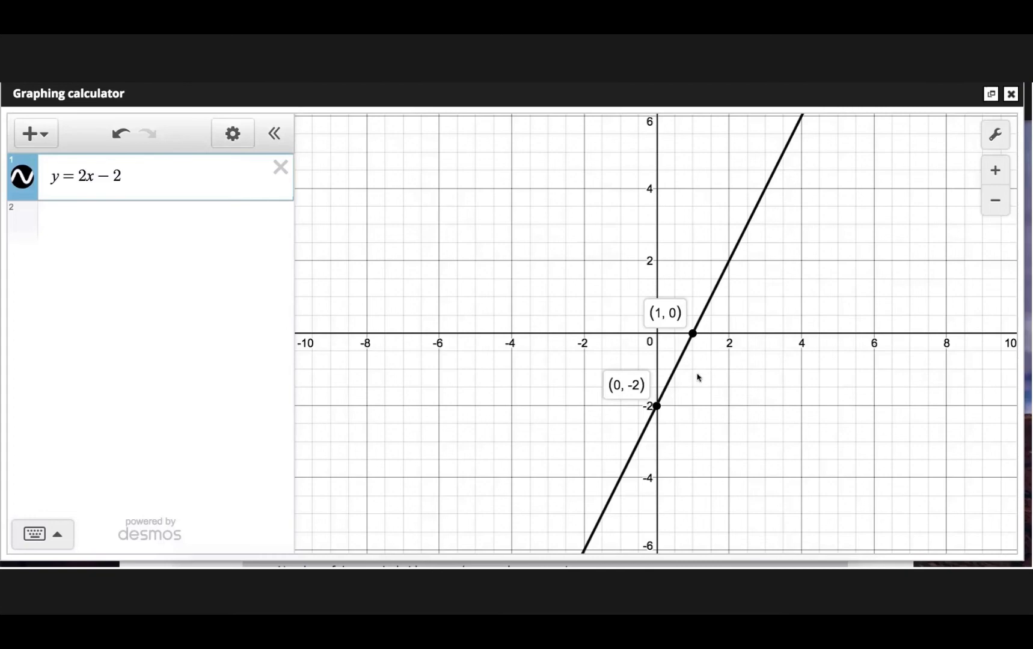
Step: Add the vertical line x=3 and show the coordinates of its intersection with y=2x−2
{"action": "left_click", "coordinate": [112, 224]}
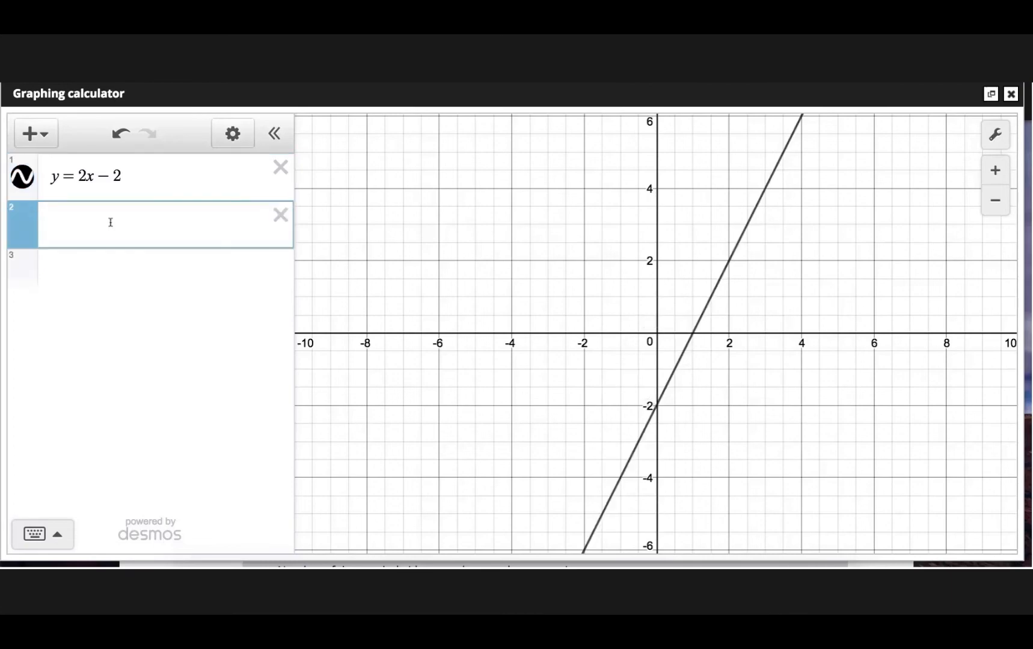
{"action": "type", "text": "x=3"}
{"action": "left_click", "coordinate": [138, 175]}
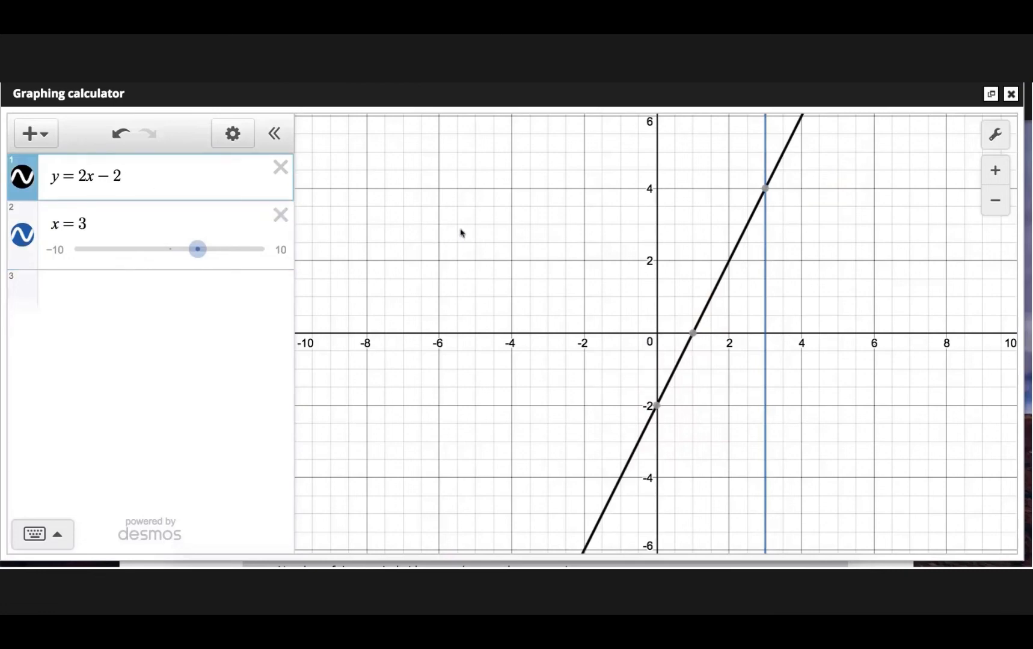
{"action": "left_click", "coordinate": [759, 193]}
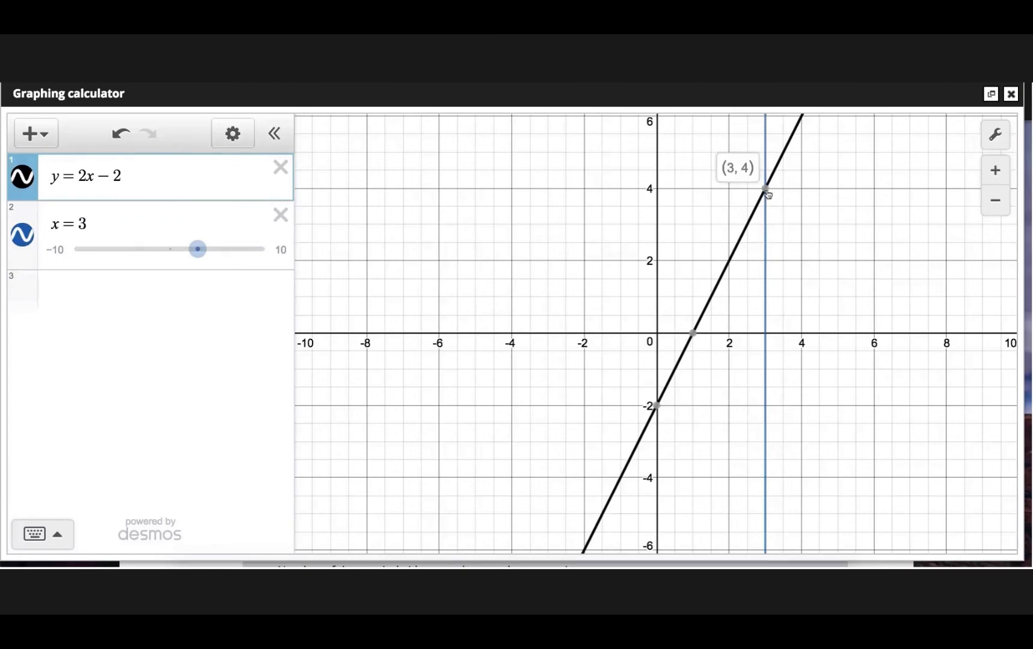
{"action": "left_click", "coordinate": [766, 190]}
Step: Replace the line x=3 with y=−x+1 and show the coordinates where it meets y=2x−2
{"action": "left_click", "coordinate": [280, 215]}
{"action": "left_click", "coordinate": [115, 226]}
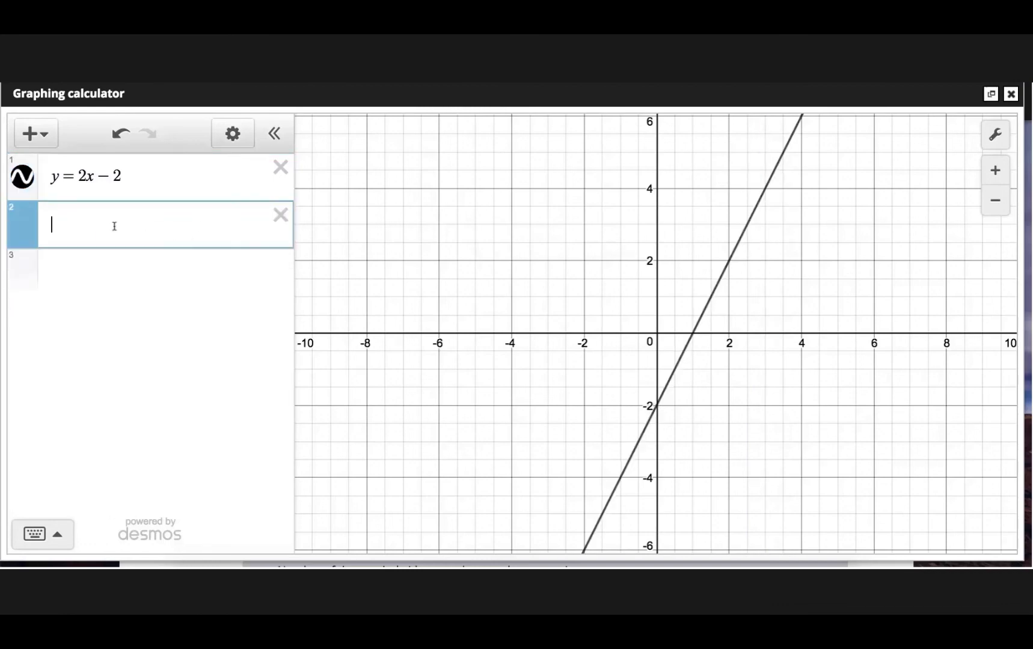
{"action": "type", "text": "y=-x"}
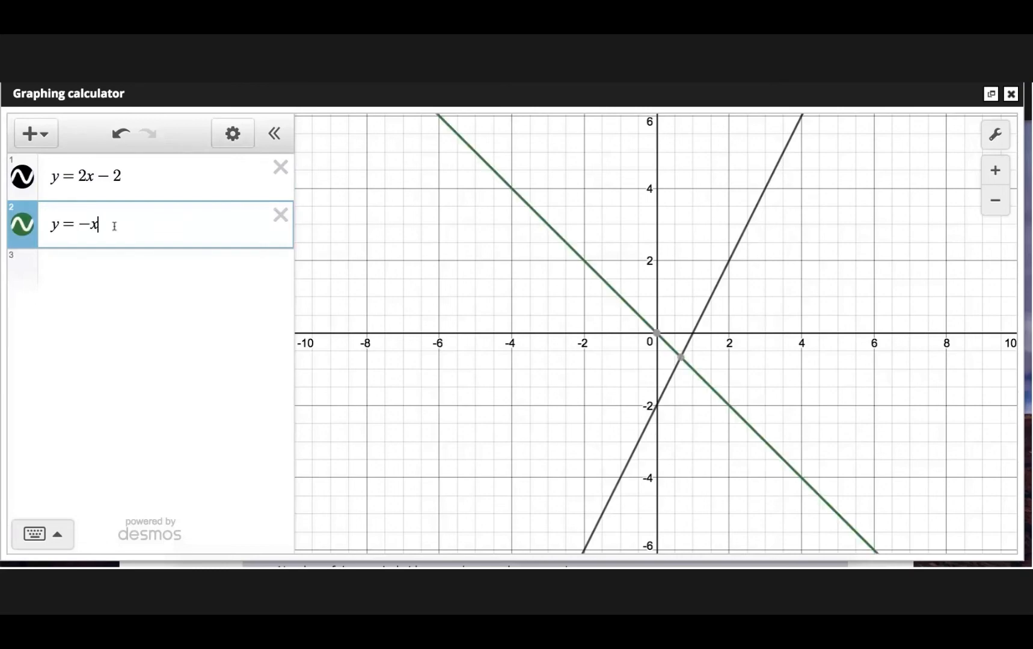
{"action": "type", "text": "+1"}
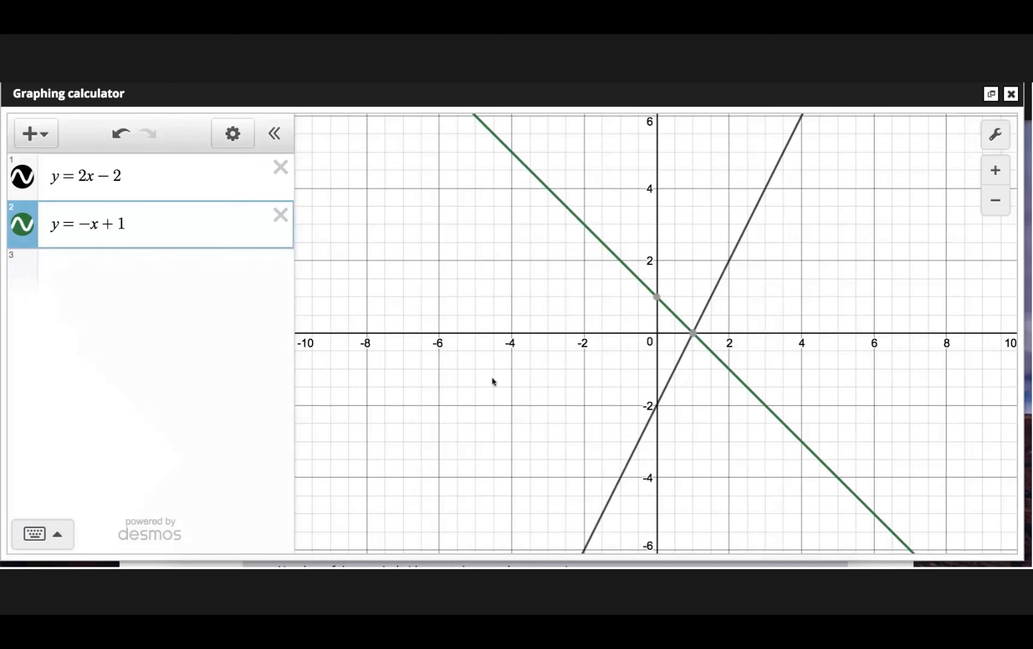
{"action": "left_click", "coordinate": [692, 334]}
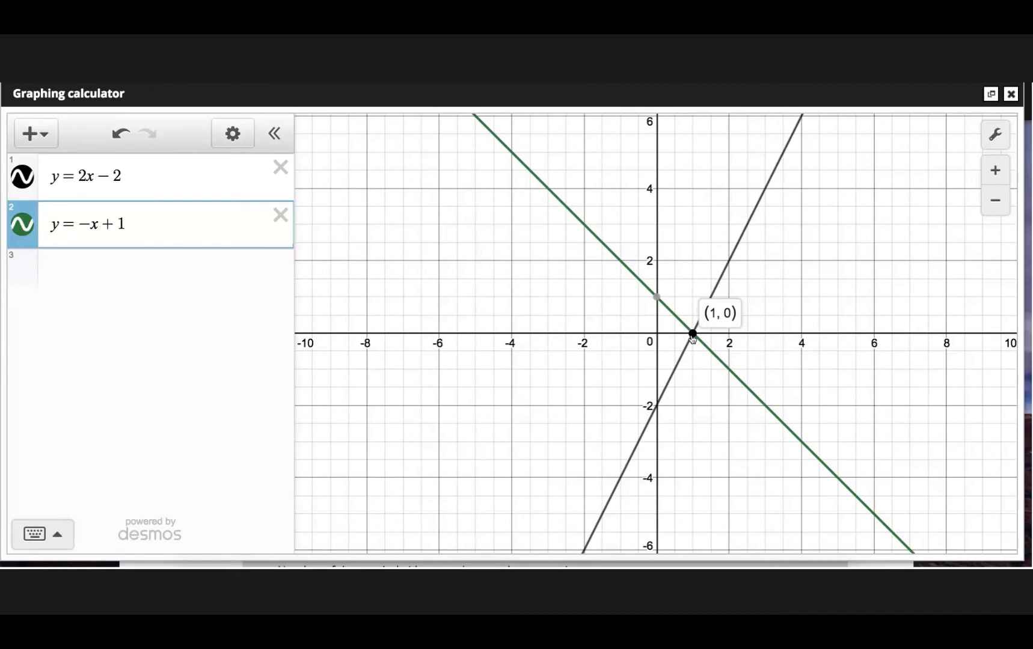
{"action": "key", "text": "ctrl+z"}
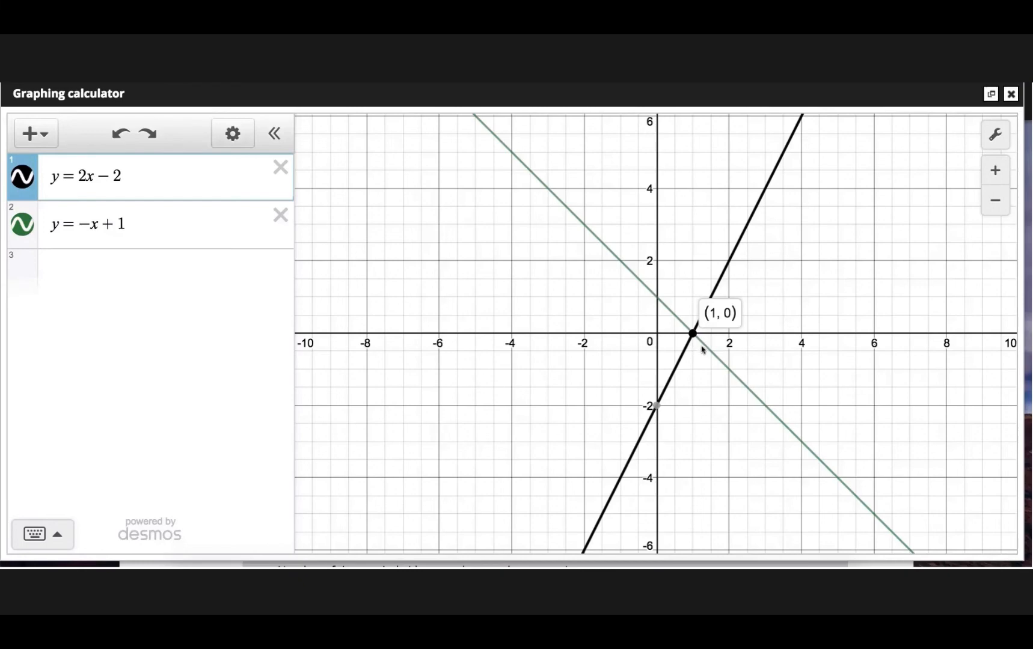
Step: Change the second equation to y=−x+c, add a slider for c and move it to 3
{"action": "left_click", "coordinate": [133, 222]}
{"action": "key", "text": "BackSpace"}
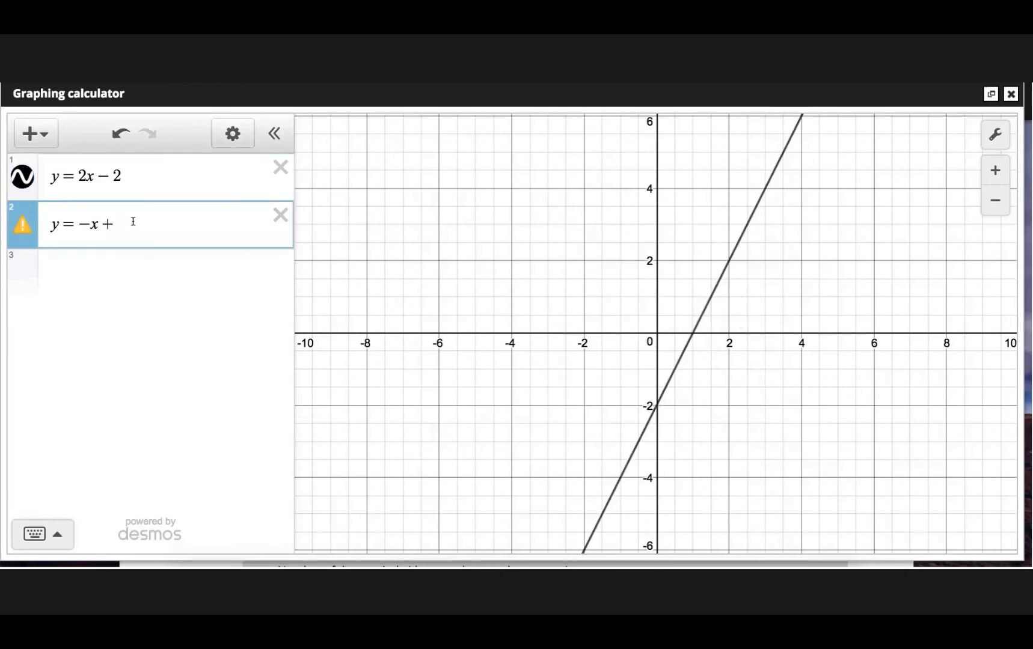
{"action": "type", "text": "c"}
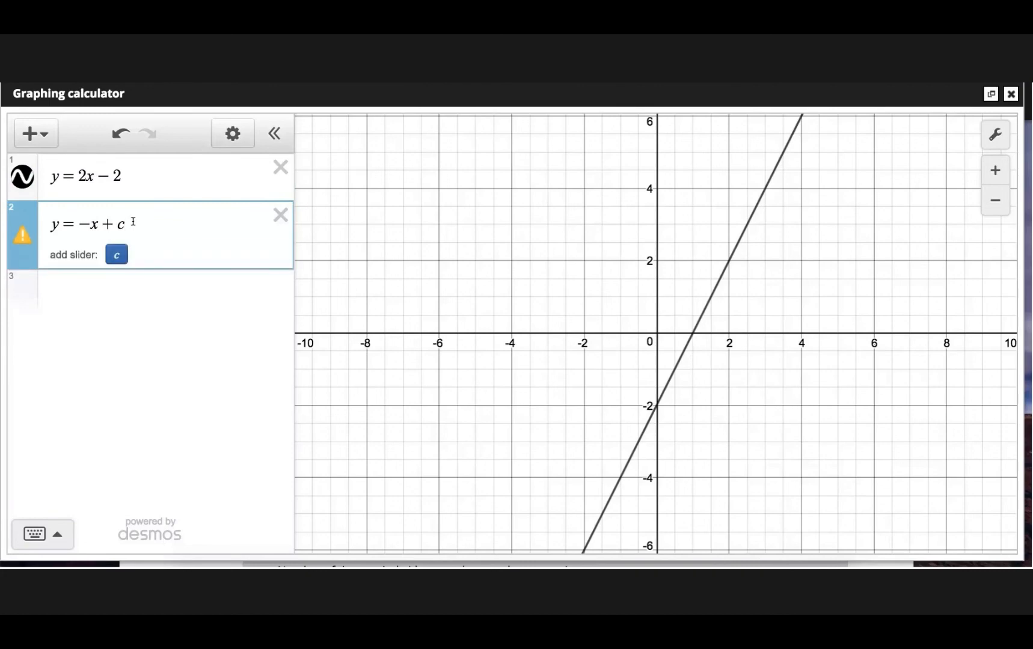
{"action": "left_click", "coordinate": [117, 254]}
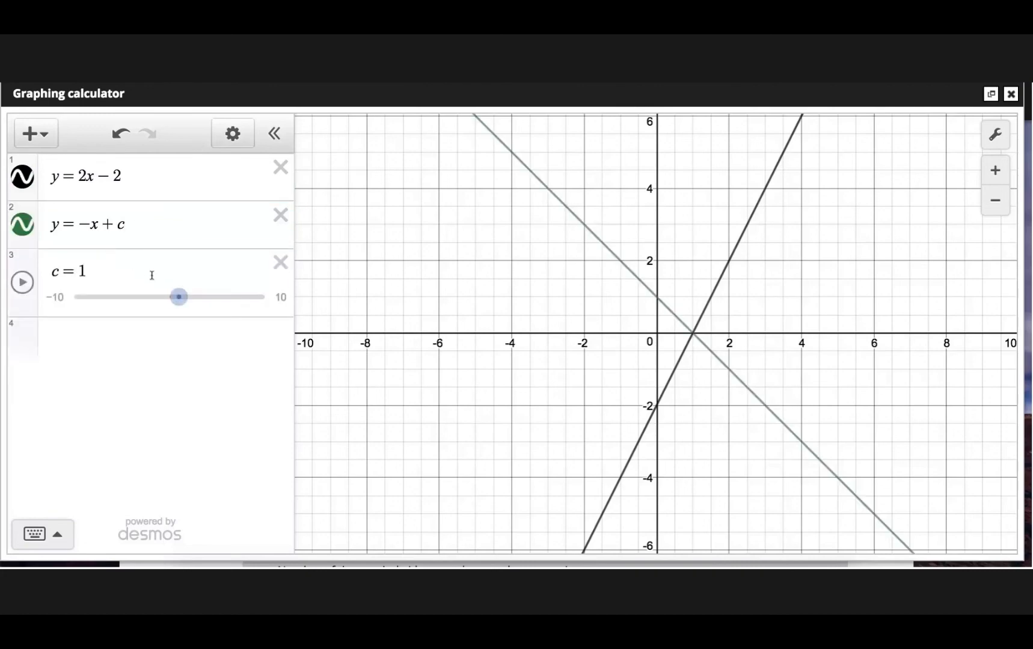
{"action": "left_click_drag", "start_coordinate": [171, 297], "coordinate": [201, 302]}
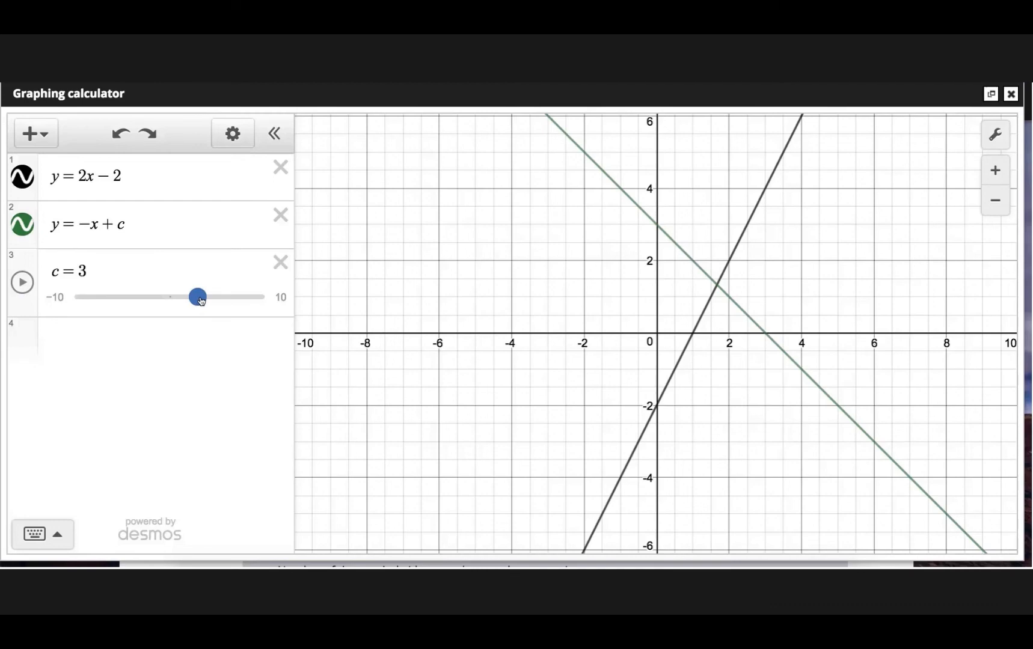
Step: Replace the slider for c with the list c=[1,2,3] to plot a family of parallel lines
{"action": "left_click", "coordinate": [280, 263]}
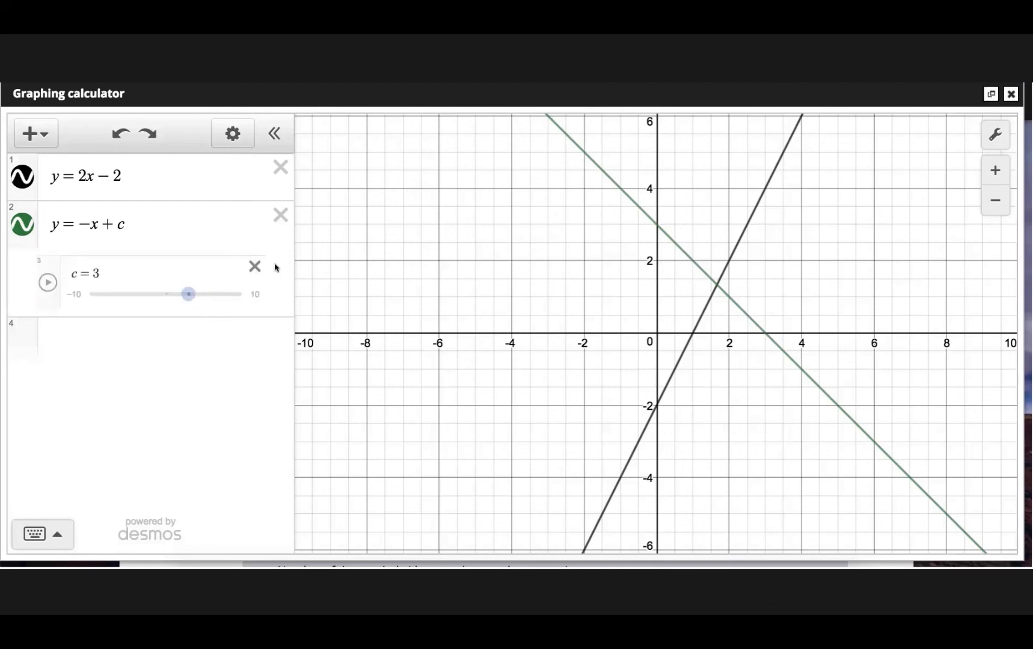
{"action": "left_click", "coordinate": [85, 283]}
{"action": "type", "text": "c = ["}
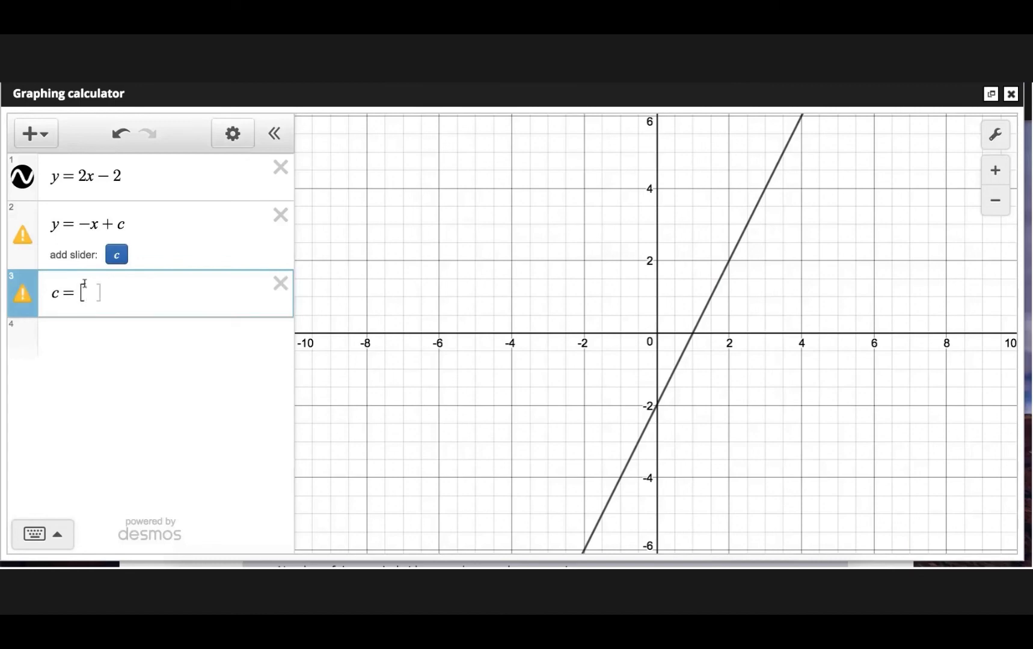
{"action": "type", "text": "1,2"}
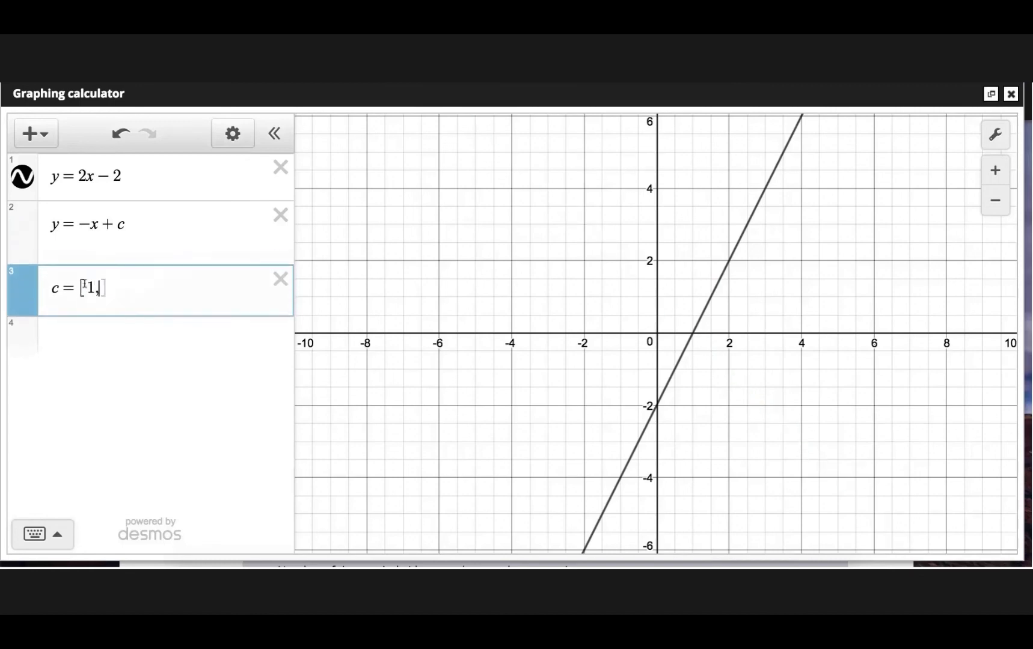
{"action": "type", "text": ",3"}
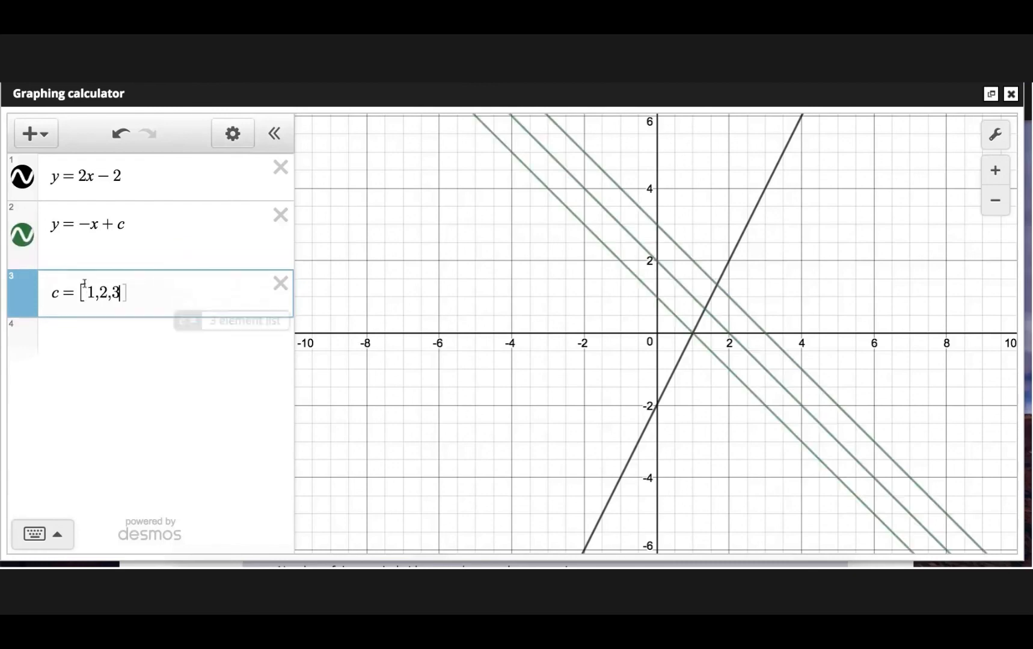
{"action": "type", "text": "]"}
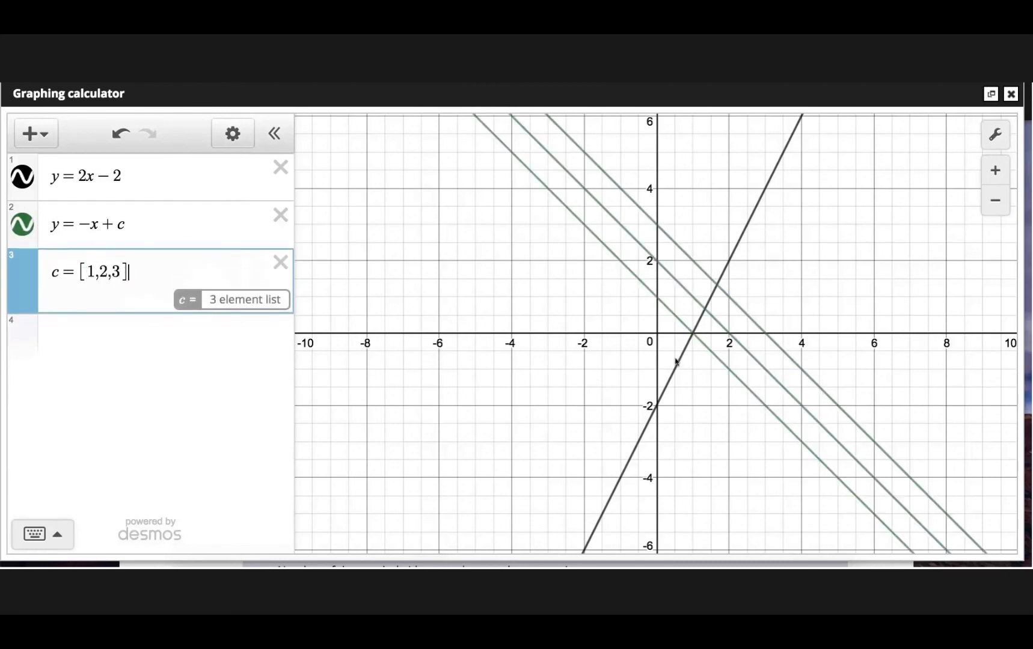
{"action": "left_click", "coordinate": [696, 352]}
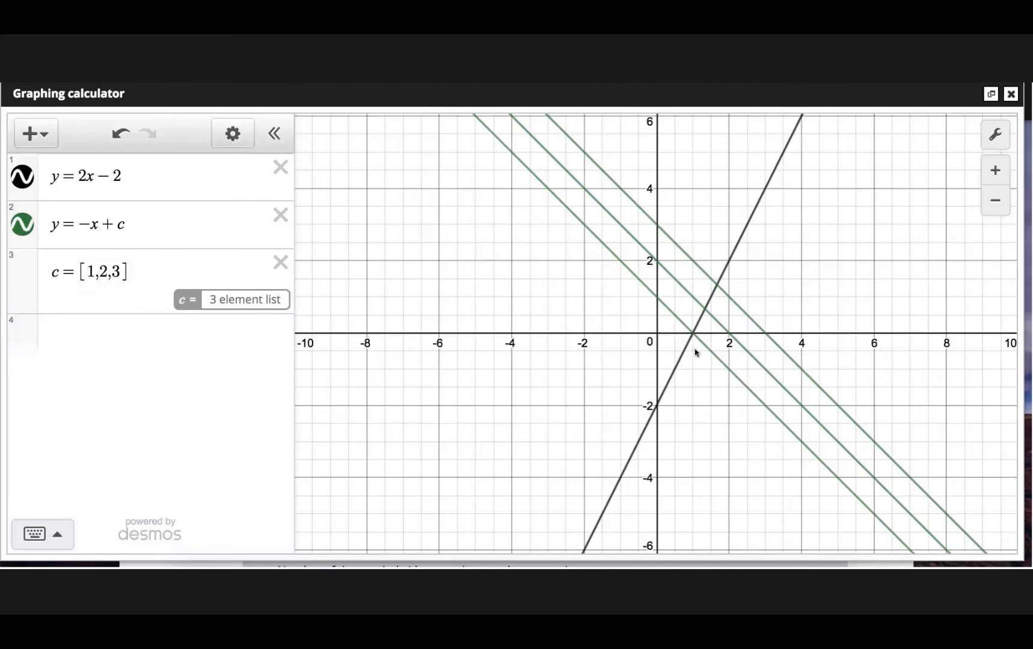
Step: Delete the list for c and the equation y=−x+c, and rewrite the remaining equation as f(x)=2x−2
{"action": "left_click", "coordinate": [280, 262]}
{"action": "left_click", "coordinate": [280, 215]}
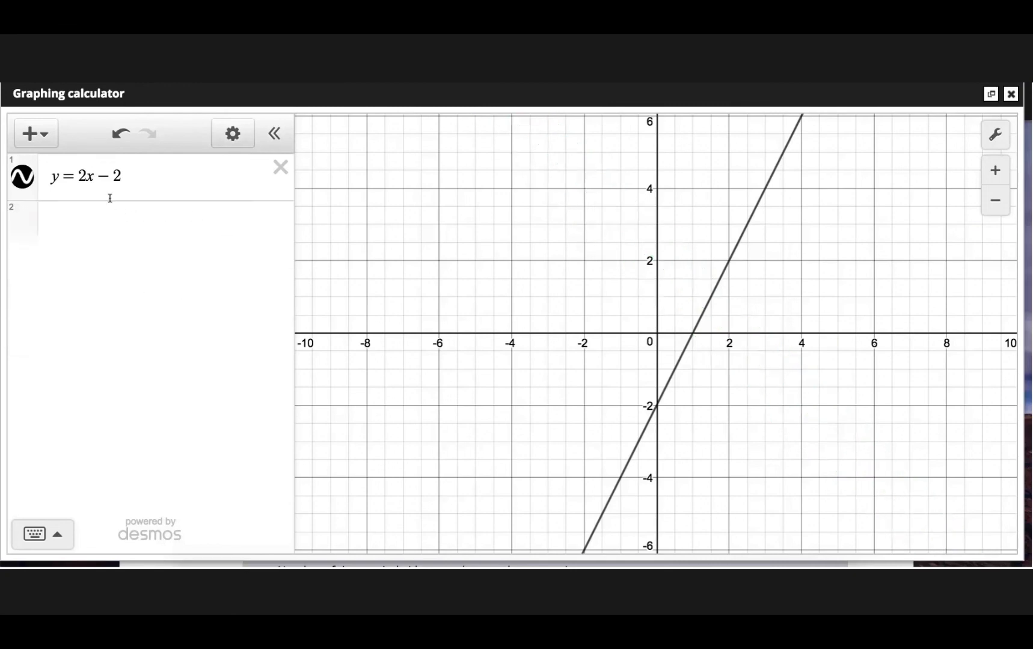
{"action": "left_click", "coordinate": [57, 178]}
{"action": "key", "text": "BackSpace"}
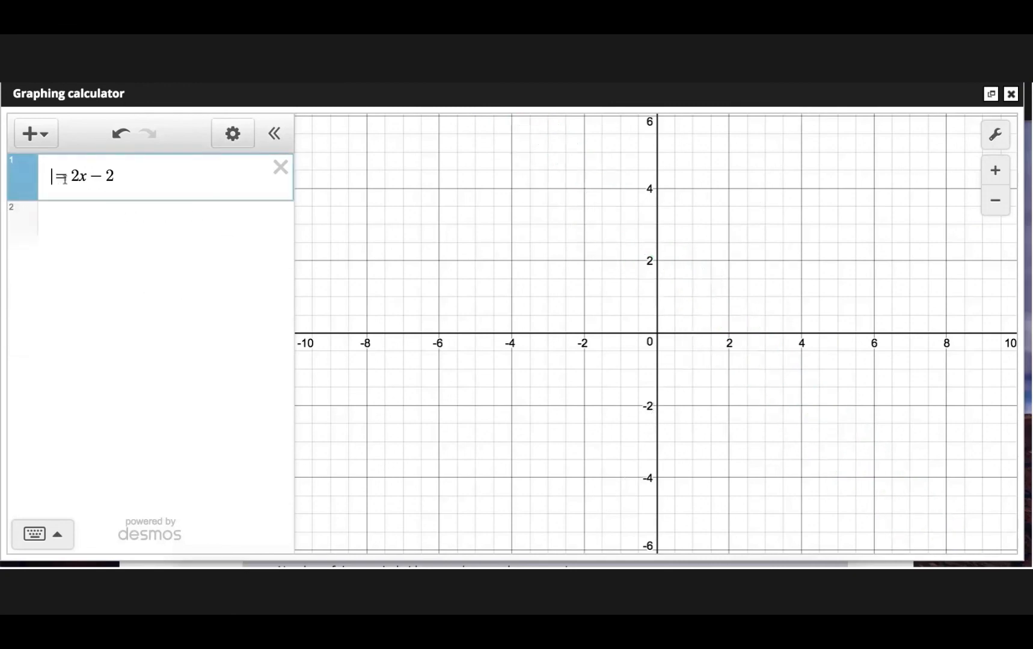
{"action": "type", "text": "f(x)"}
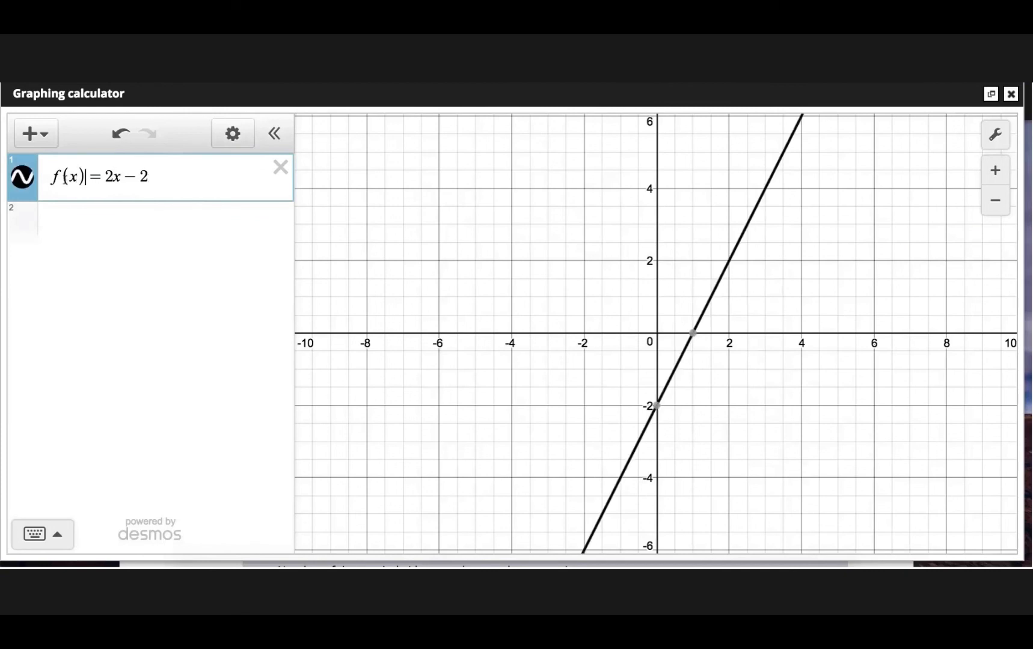
Step: Evaluate f(2) in a new expression below f(x)=2x−2 and clear that expression
{"action": "left_click", "coordinate": [102, 226]}
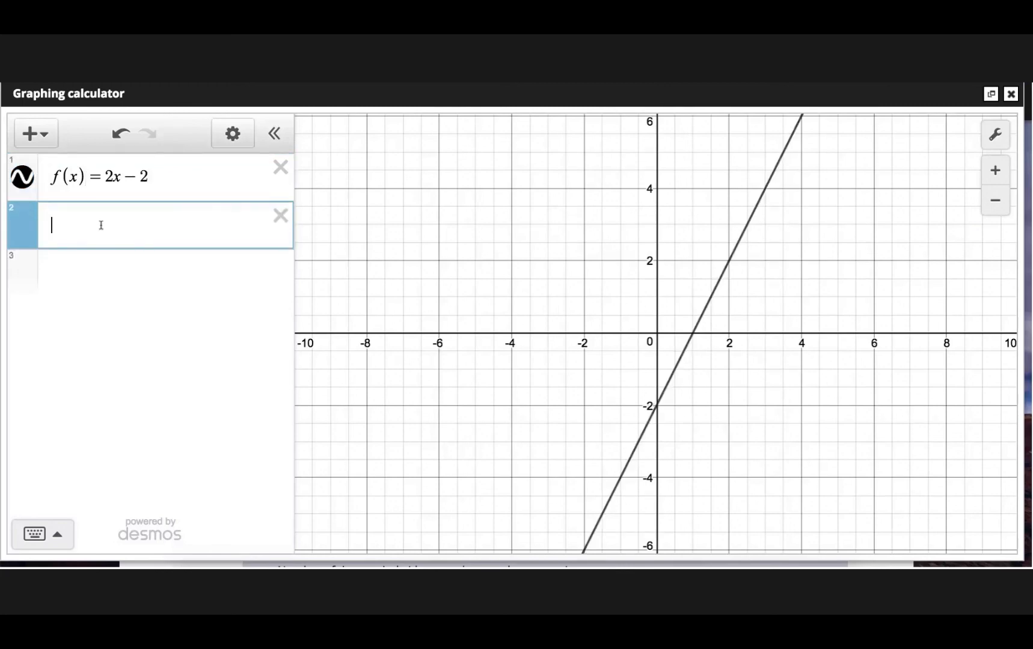
{"action": "type", "text": "f("}
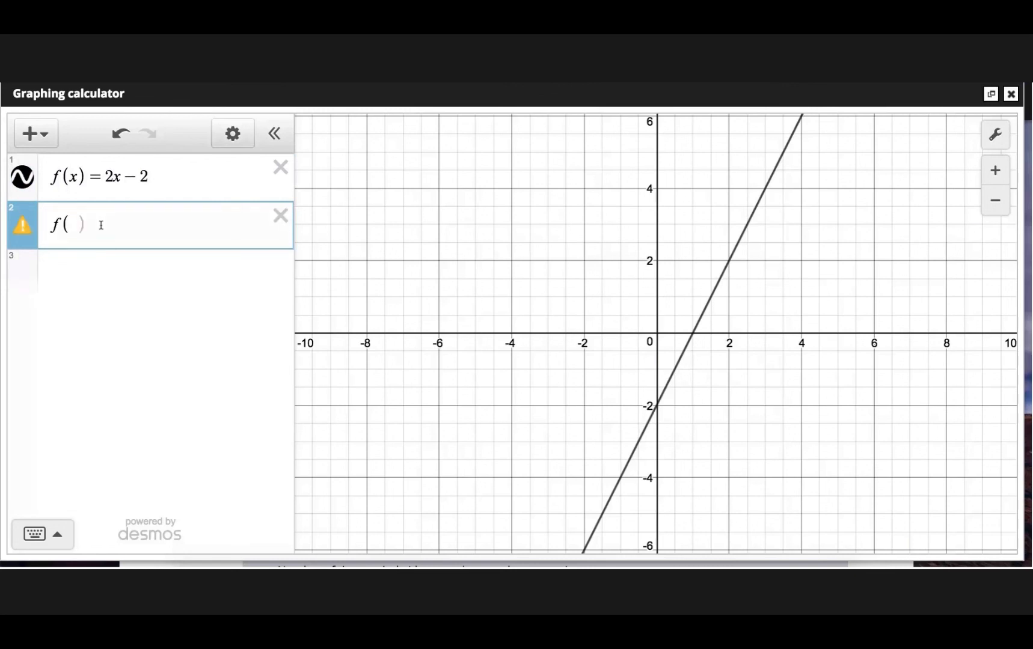
{"action": "type", "text": "2"}
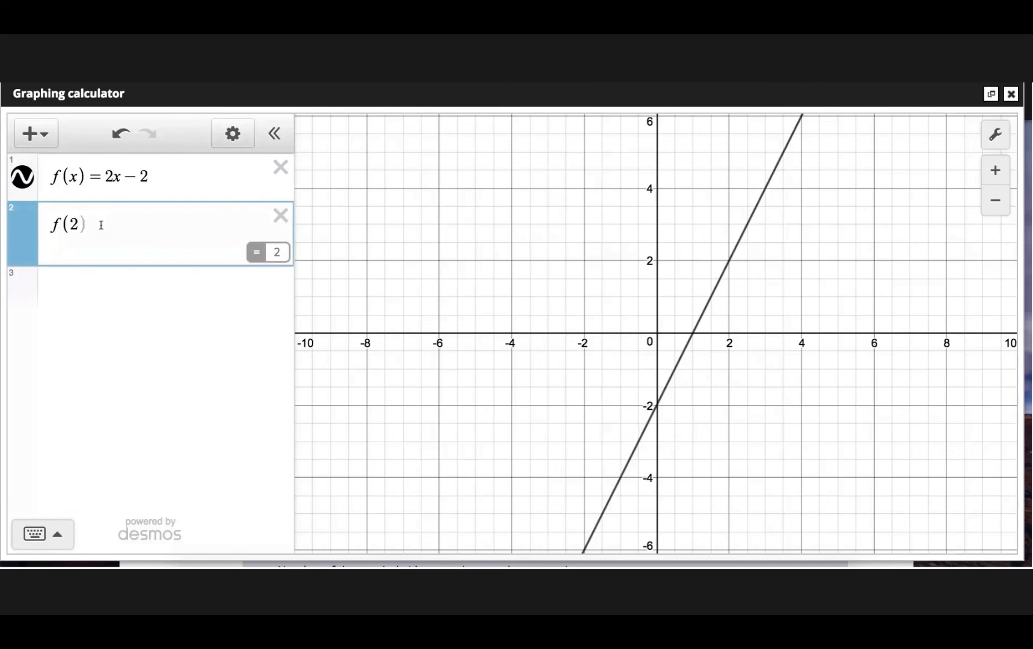
{"action": "type", "text": ")"}
{"action": "key", "text": "BackSpace"}
{"action": "key", "text": "BackSpace"}
{"action": "key", "text": "BackSpace"}
{"action": "key", "text": "BackSpace"}
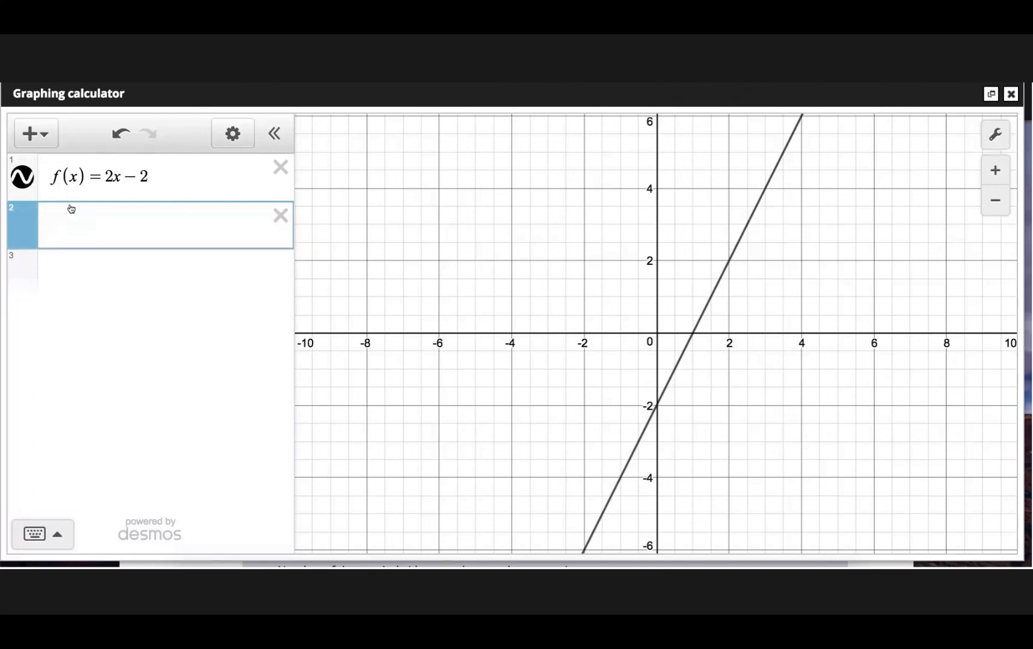
Step: Insert a table below the function and rename its column headings to x and f(x)
{"action": "left_click", "coordinate": [37, 136]}
{"action": "left_click", "coordinate": [69, 255]}
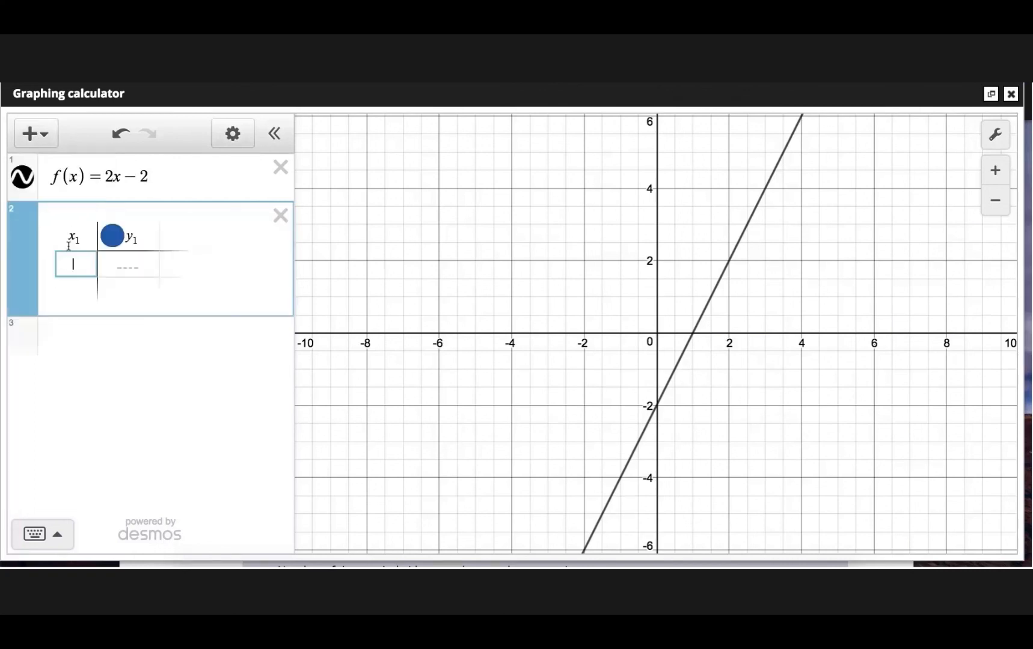
{"action": "left_click", "coordinate": [81, 237]}
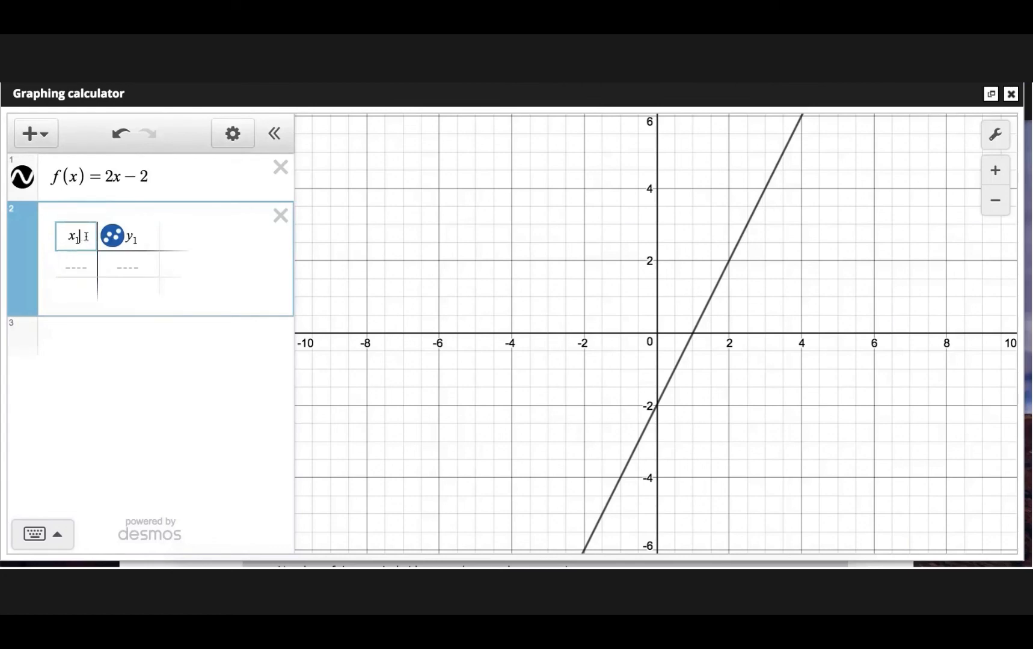
{"action": "key", "text": "BackSpace"}
{"action": "left_click", "coordinate": [143, 237]}
{"action": "key", "text": "BackSpace"}
{"action": "key", "text": "BackSpace"}
{"action": "type", "text": "f(x)"}
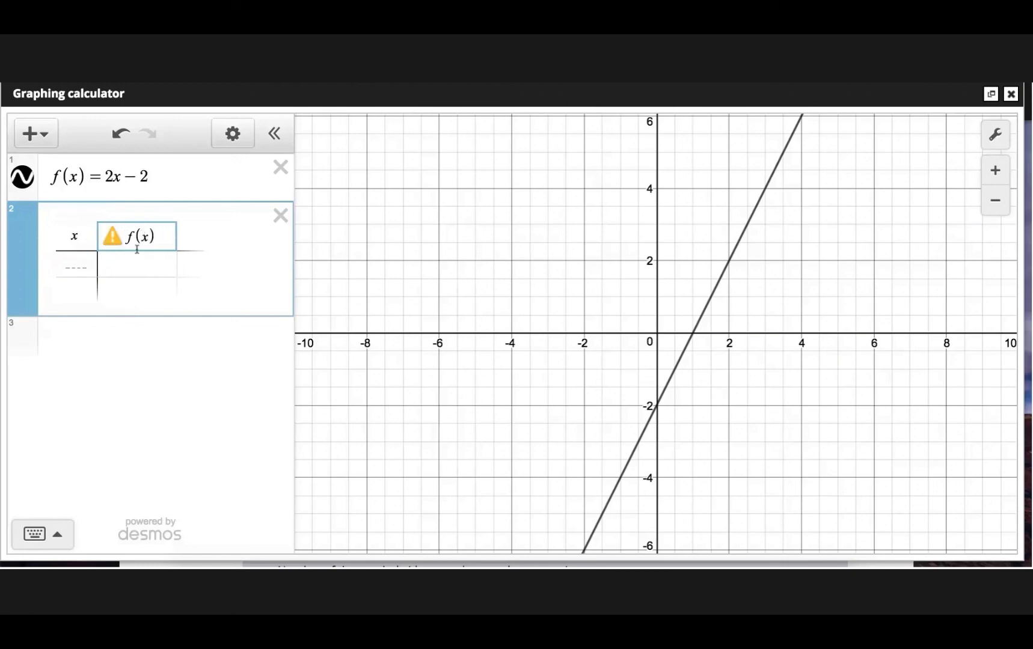
Step: Fill the table's x column with the values 1, 2, 3, 4, 5 and 6
{"action": "left_click", "coordinate": [82, 265]}
{"action": "type", "text": "1"}
{"action": "key", "text": "Return"}
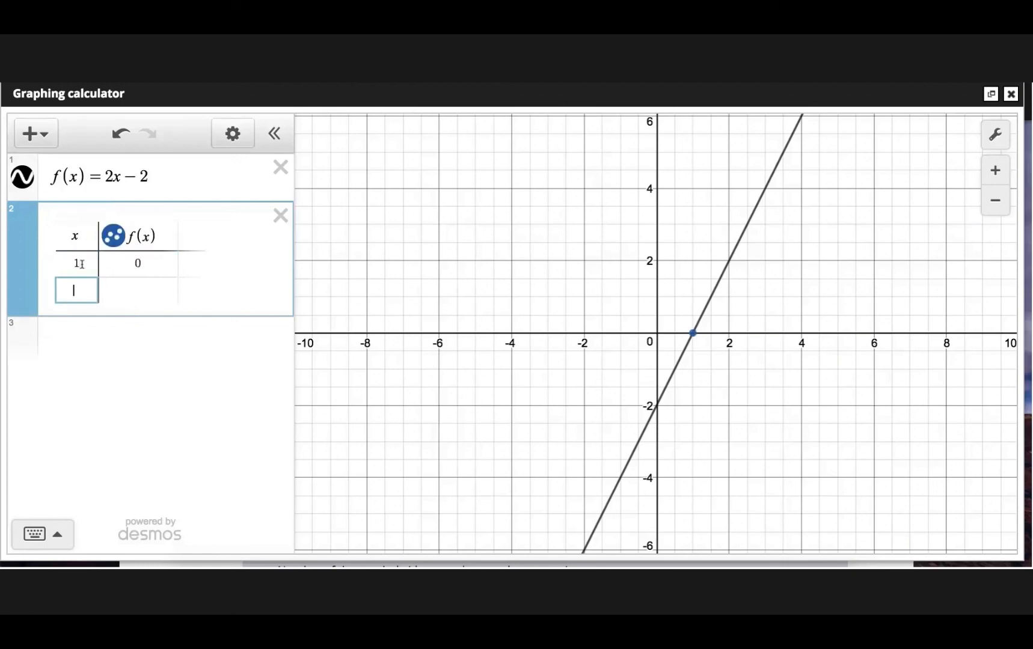
{"action": "type", "text": "2"}
{"action": "key", "text": "Return"}
{"action": "type", "text": "3"}
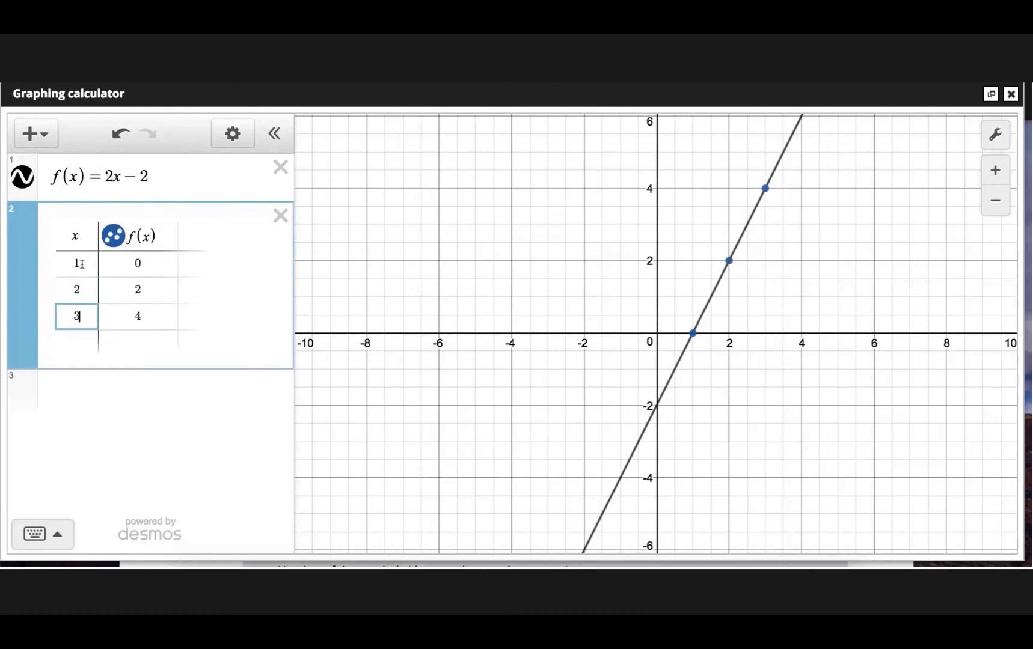
{"action": "key", "text": "Return"}
{"action": "type", "text": "4"}
{"action": "key", "text": "Return"}
{"action": "type", "text": "5"}
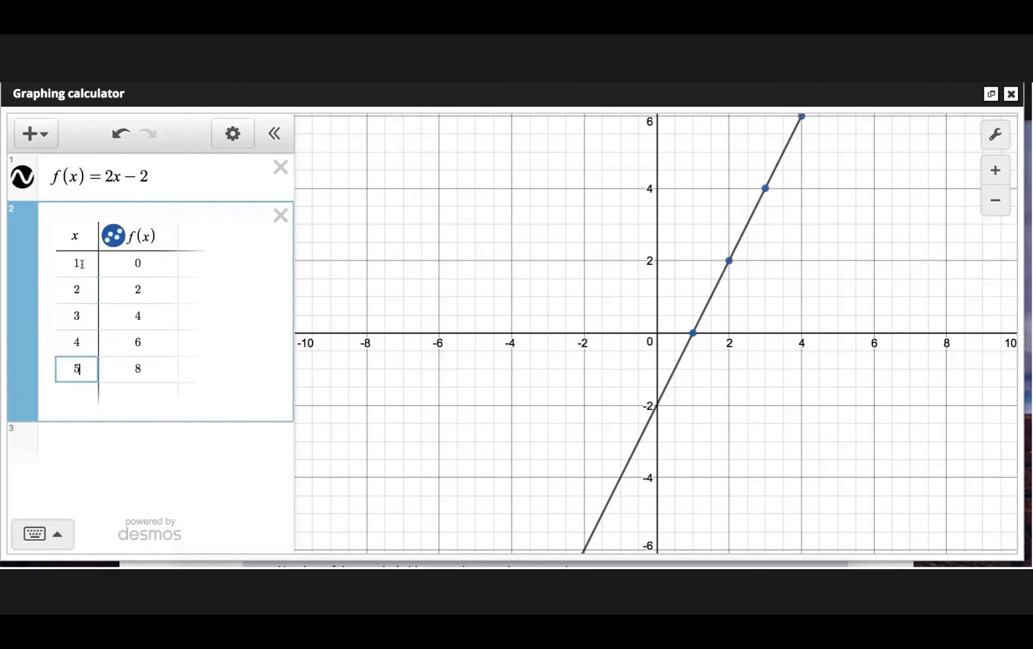
{"action": "key", "text": "Return"}
{"action": "type", "text": "6"}
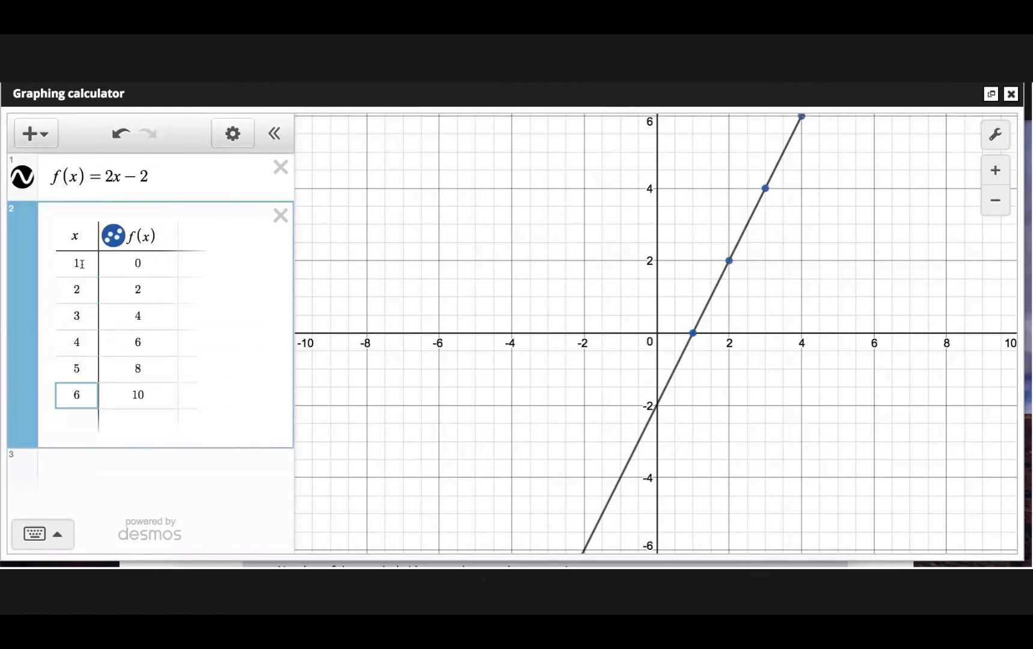